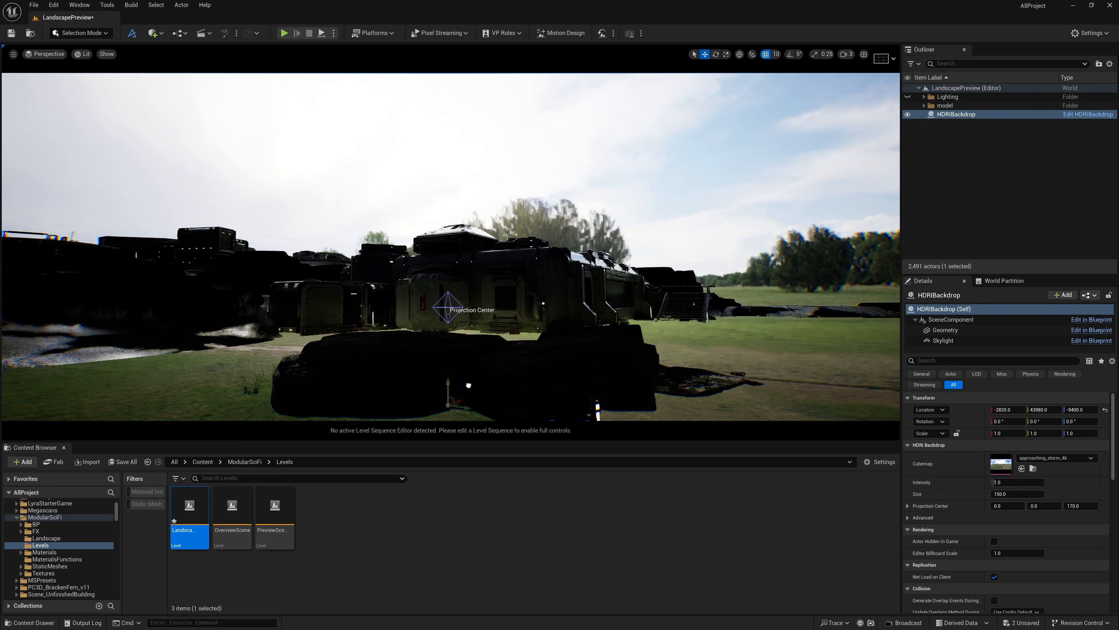
Lower the HDRI backdrop to a Z location of -9760
key("s")
right_click_drag(501, 400, 502, 418)
left_click_drag(441, 264, 441, 397)
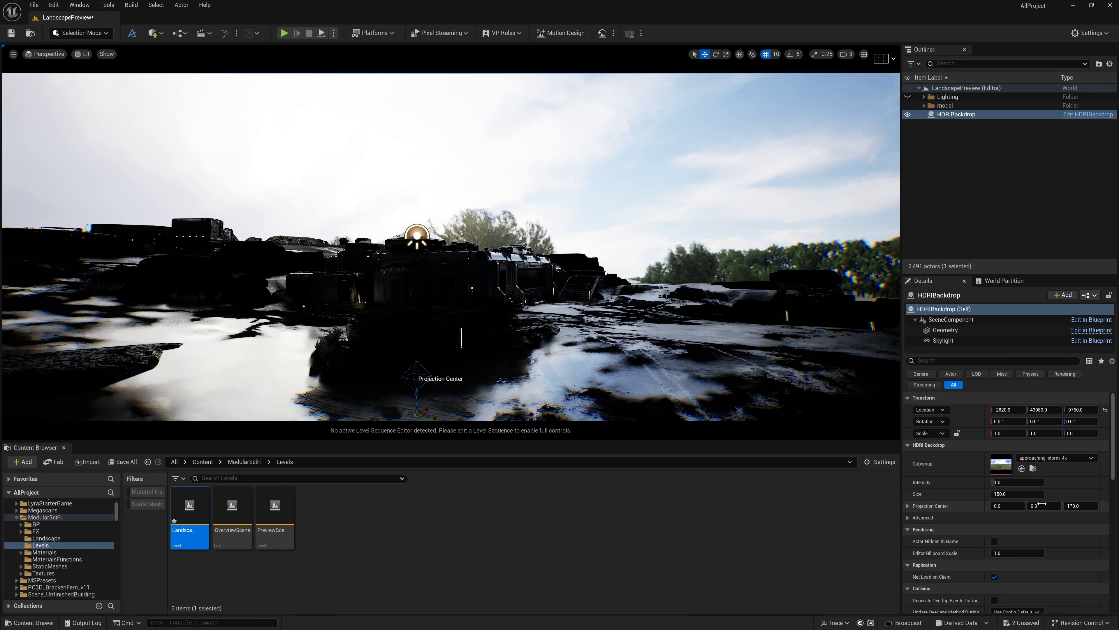
Open the overcast_soil_puresky_8k cubemap from the HDRIBackdrop textures and check its Availability options, keeping GPU
left_click(1034, 468)
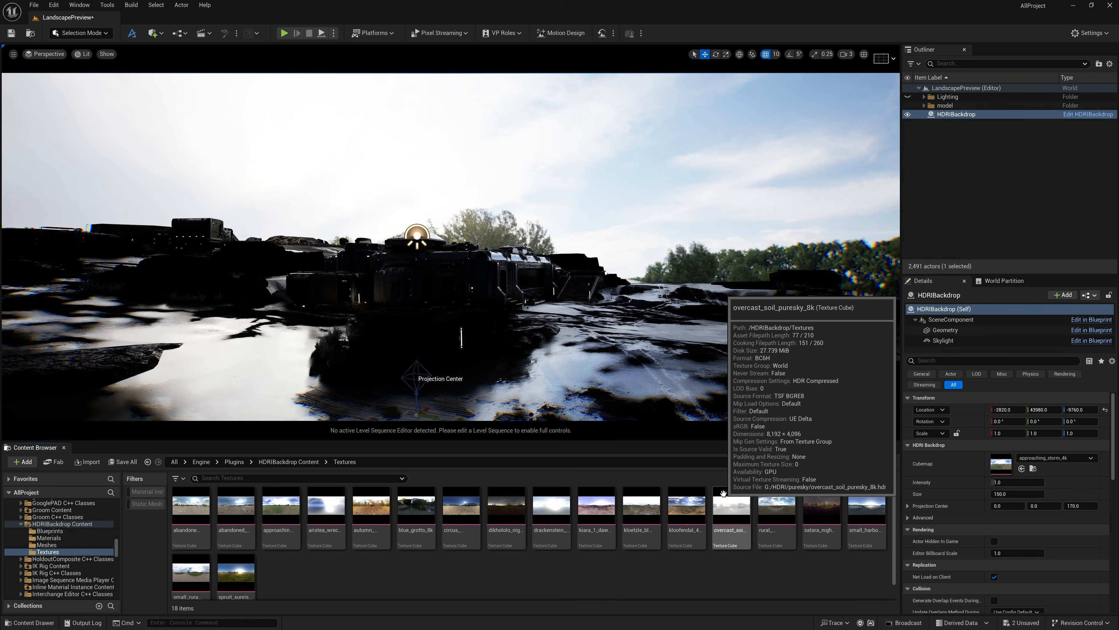
double_click(730, 506)
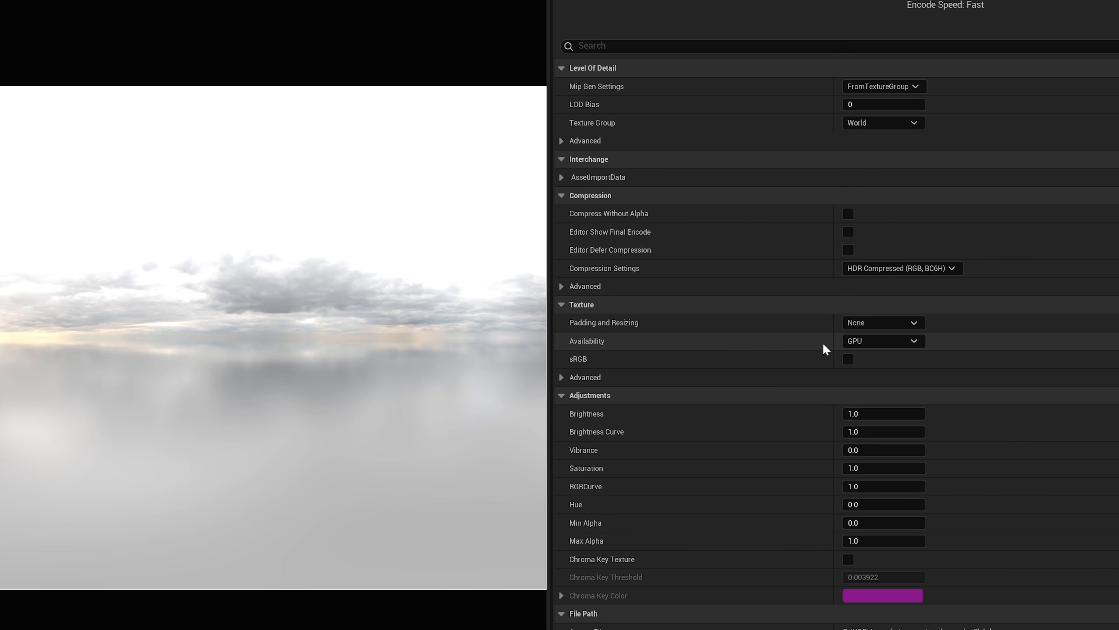
left_click(872, 342)
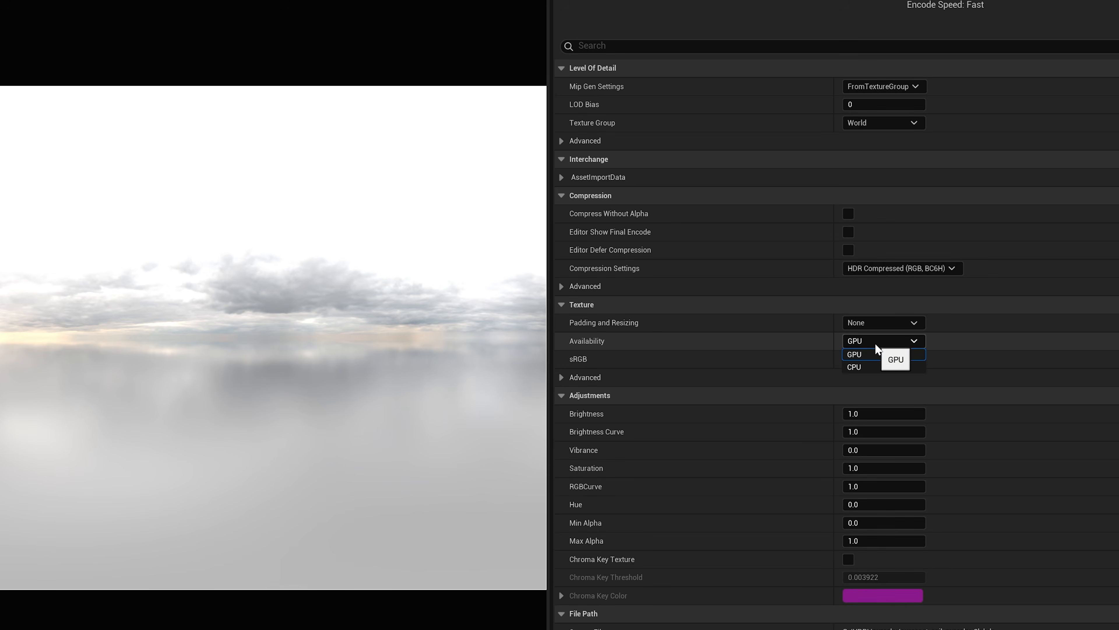
left_click(875, 343)
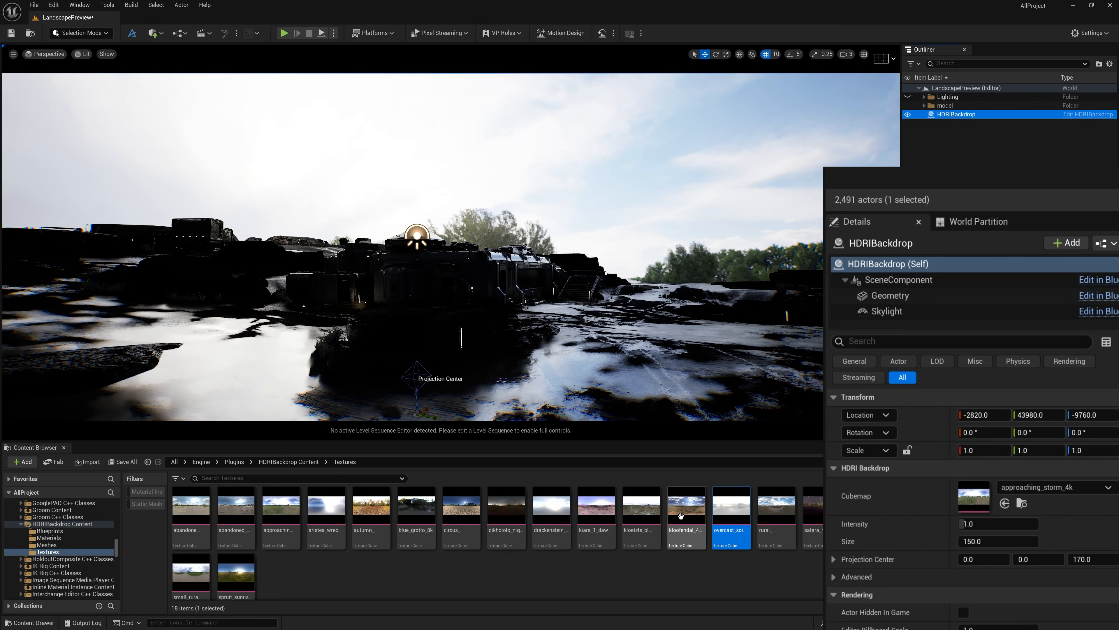
Assign the overcast_soil_puresky_8k texture as the HDRI backdrop's cubemap
left_click_drag(724, 518, 982, 503)
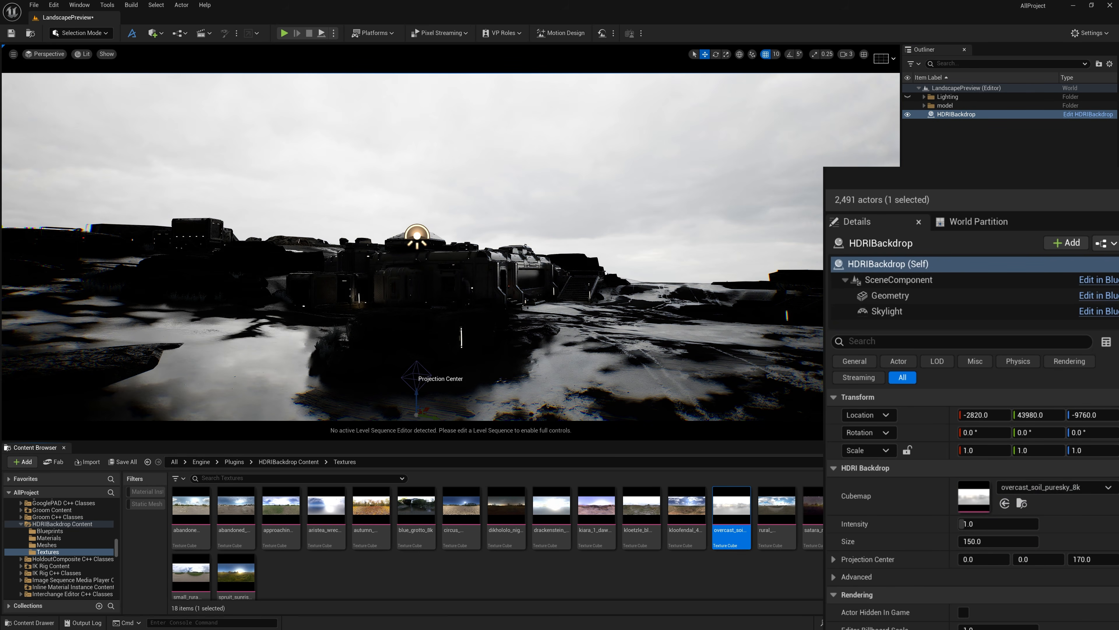
right_click_drag(628, 226, 562, 221)
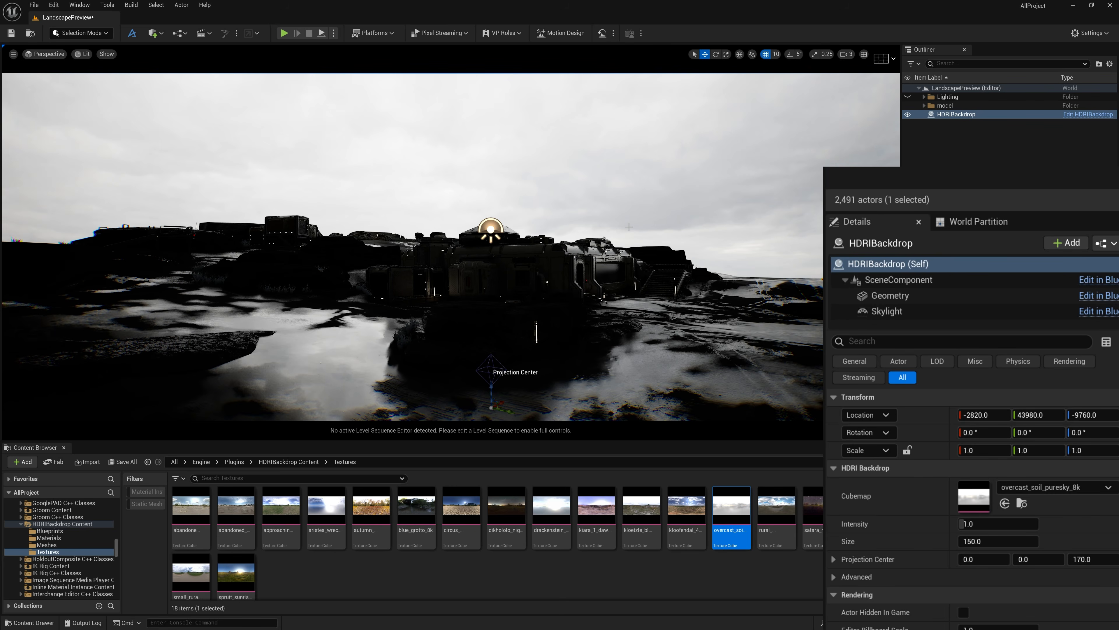
Set the backdrop Skylight's source type to SLS Specified Cubemap and assign overcast_soil_puresky_8k as its cubemap
left_click(922, 310)
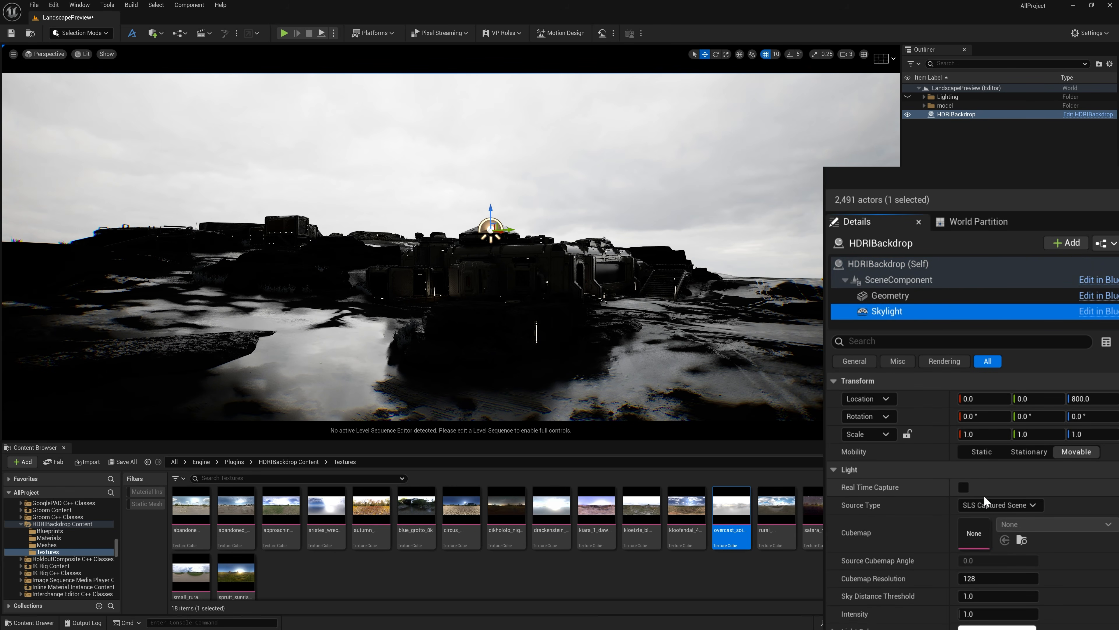
left_click(987, 505)
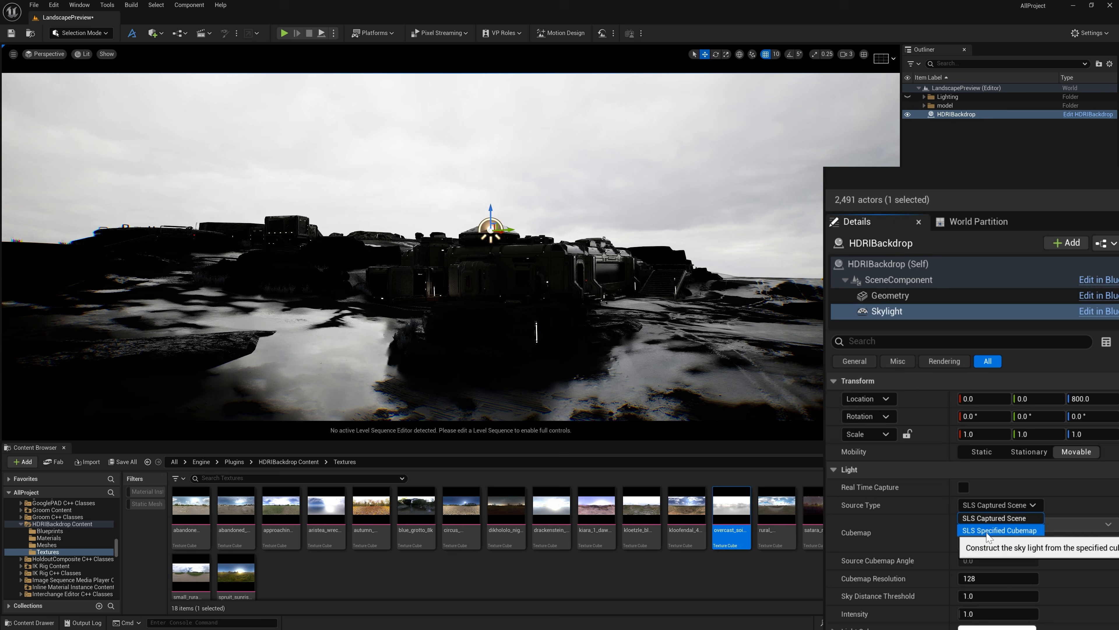
left_click(986, 534)
left_click_drag(740, 514, 971, 547)
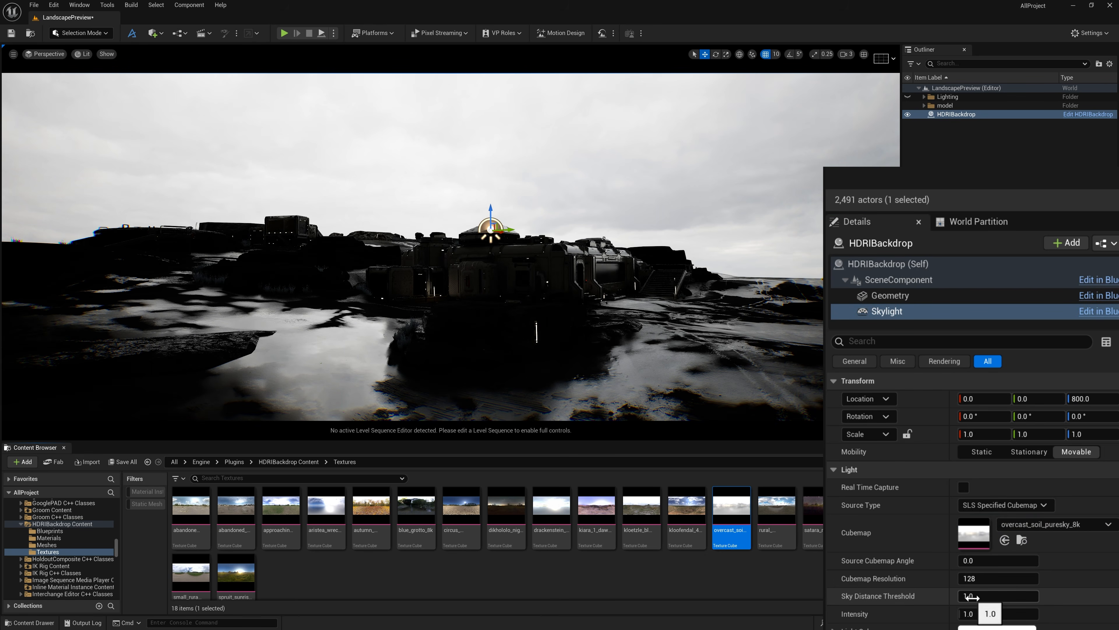
Set the Skylight component's intensity to 100
left_click(974, 613)
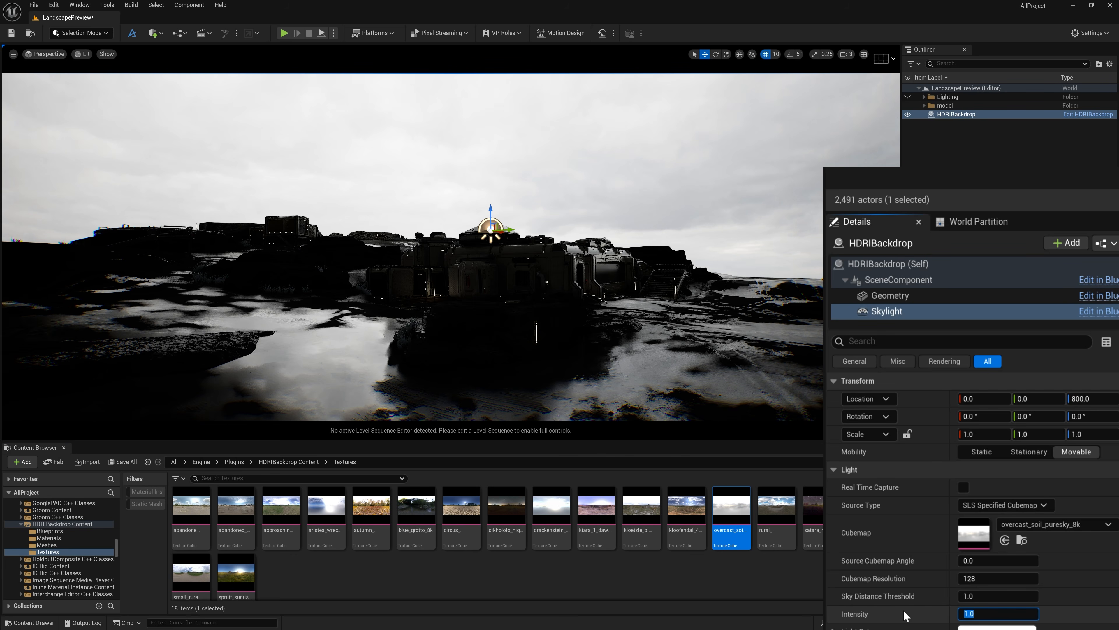
type("100")
key("Return")
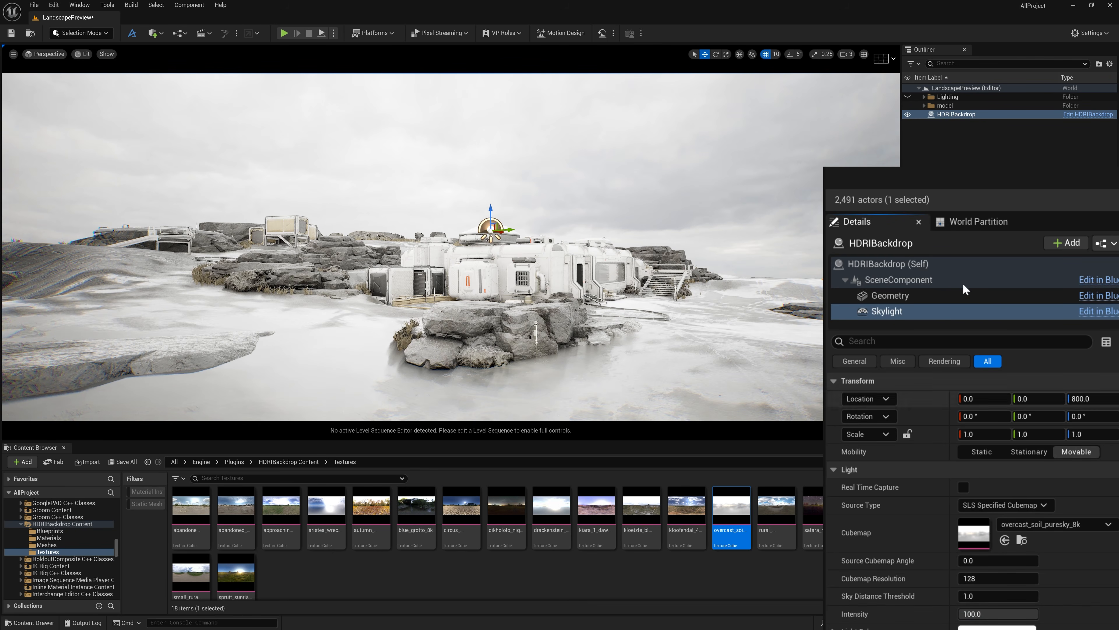
Set the intensity of the HDRIBackdrop actor itself to 100
left_click(899, 264)
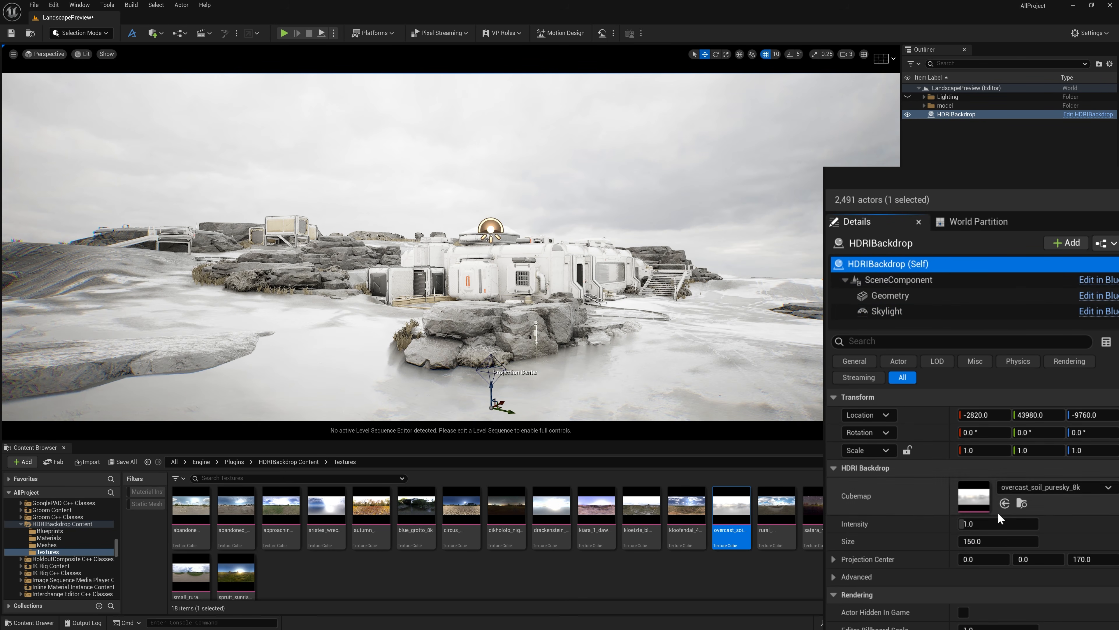
left_click(985, 523)
type("100")
key("Return")
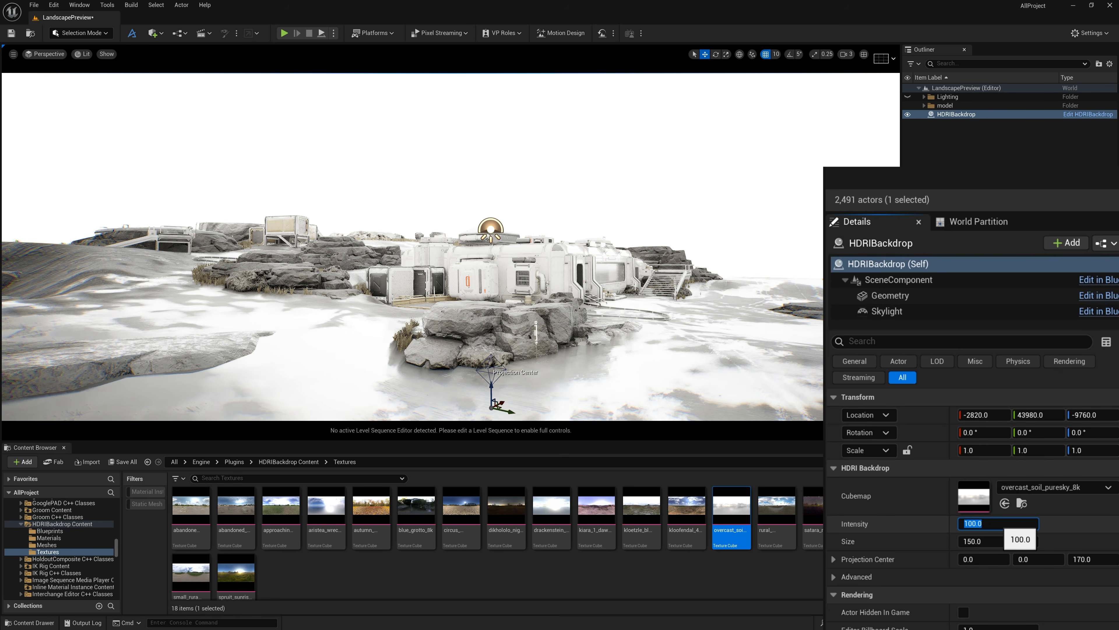
right_click_drag(450, 247, 551, 284)
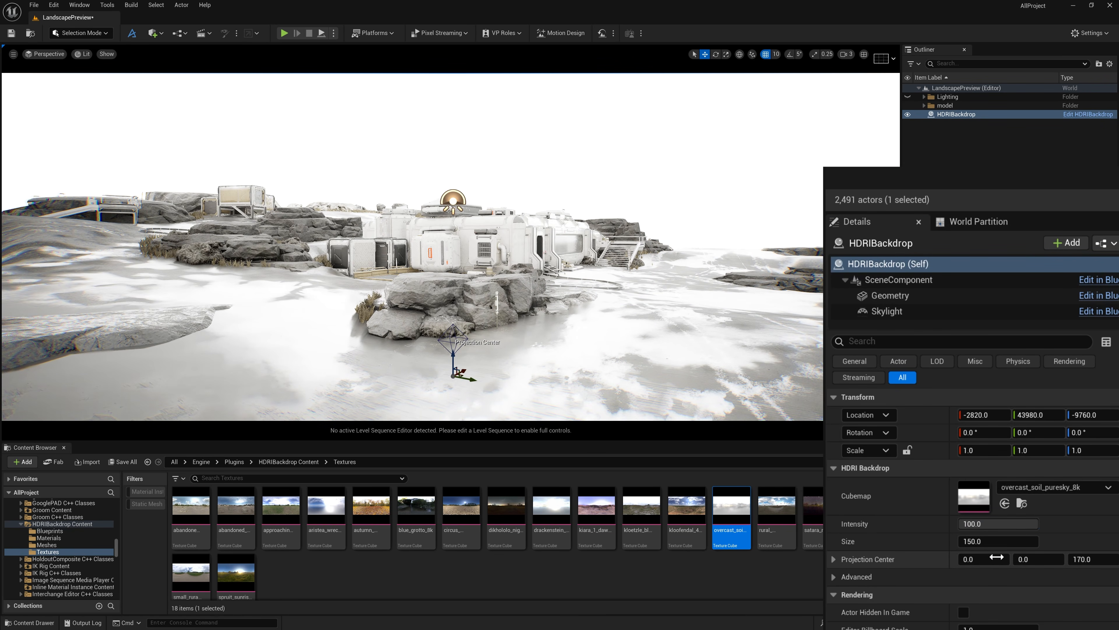
Set the HDRI backdrop's size to 1500
left_click(987, 541)
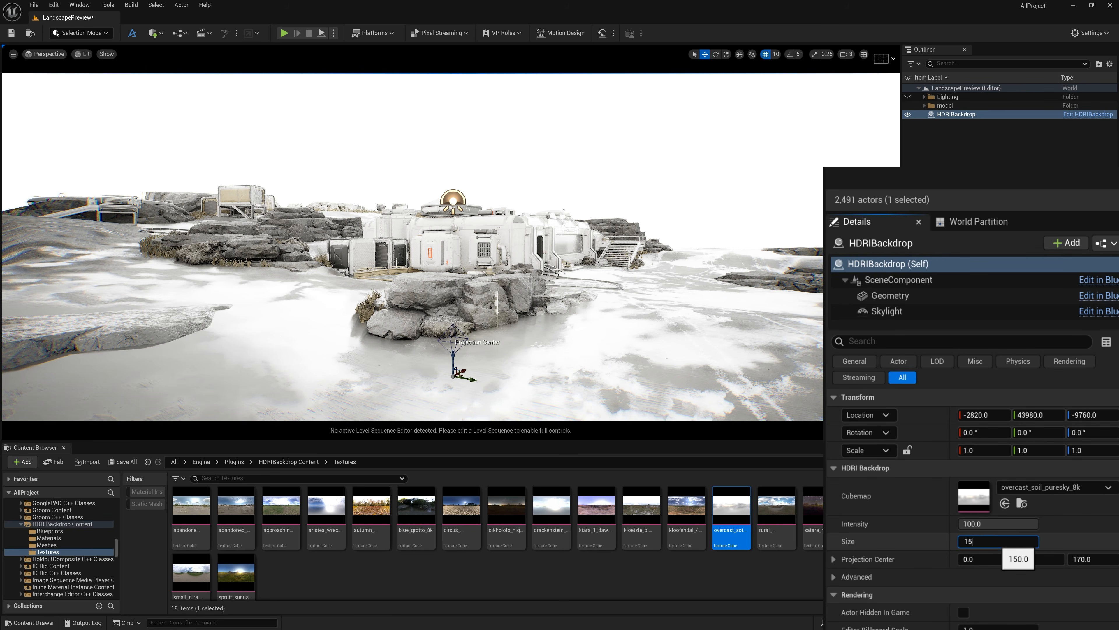
type("1500")
key("Return")
key("f")
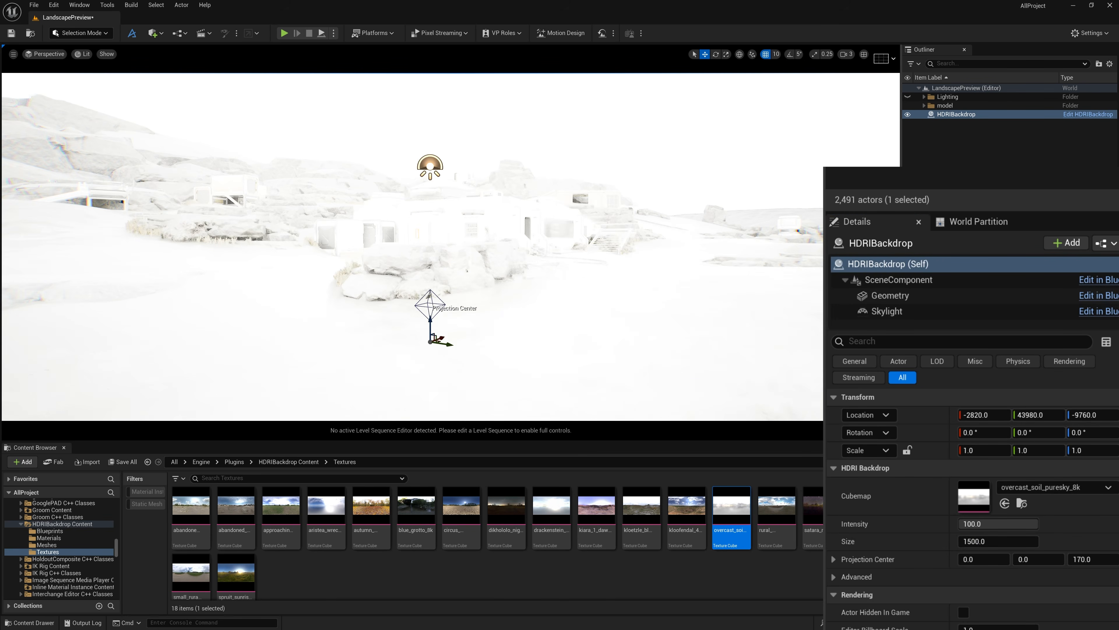
mouse_move(580, 313)
right_mouse_down()
mouse_move(557, 278)
mouse_move(608, 296)
mouse_move(621, 316)
mouse_move(567, 306)
right_mouse_up()
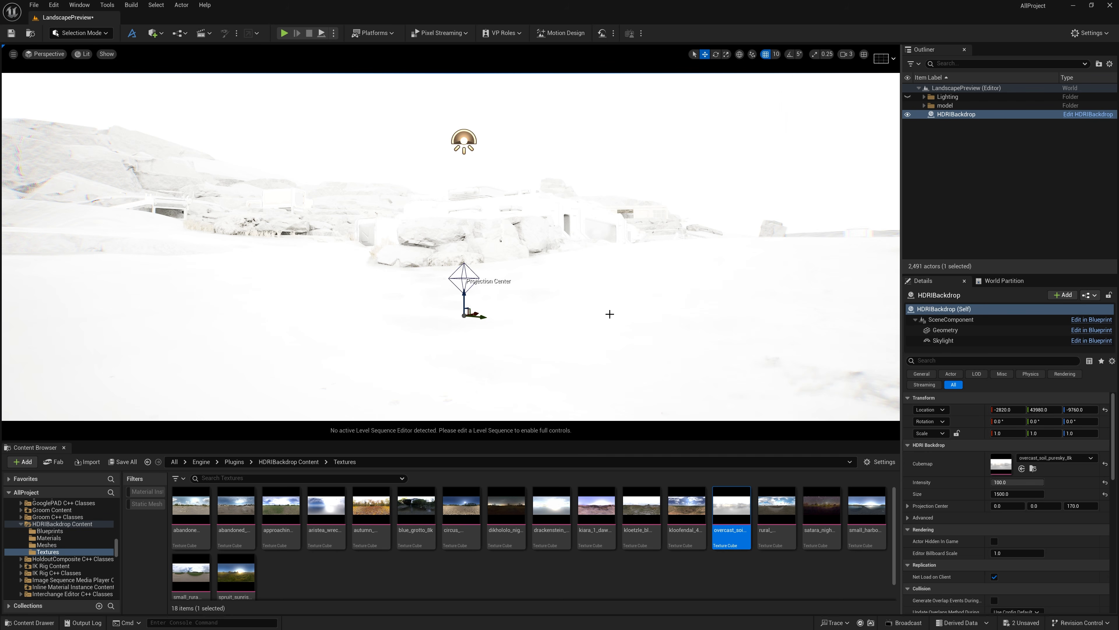
right_click_drag(690, 245, 682, 190)
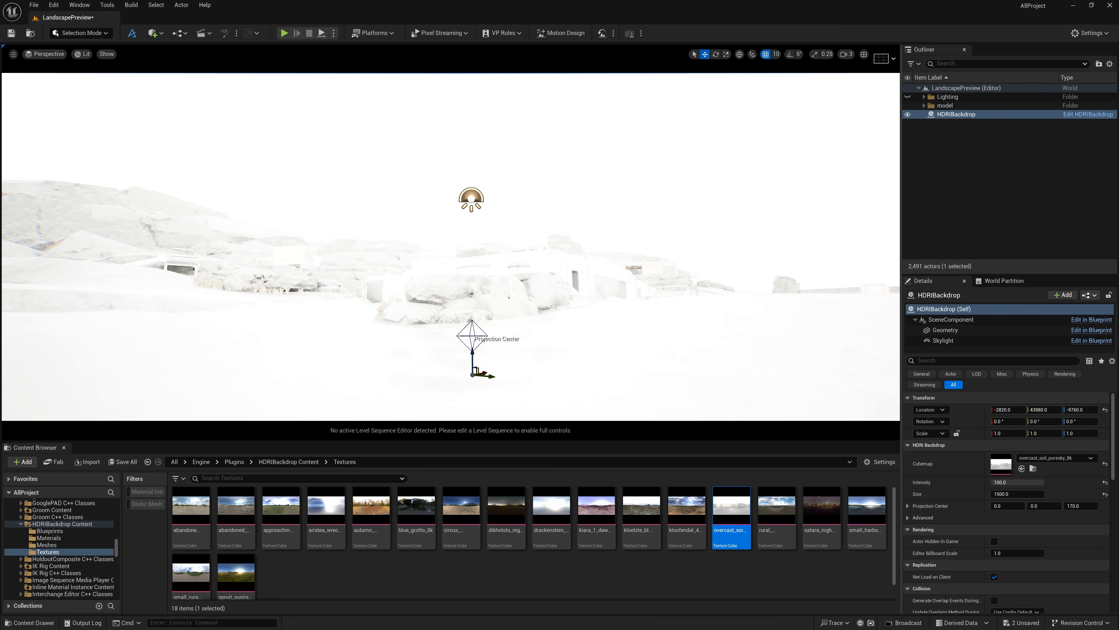
Add a Post Process Volume to the level and enable its Infinite Extent (Unbound) option
left_click(155, 33)
mouse_move(206, 171)
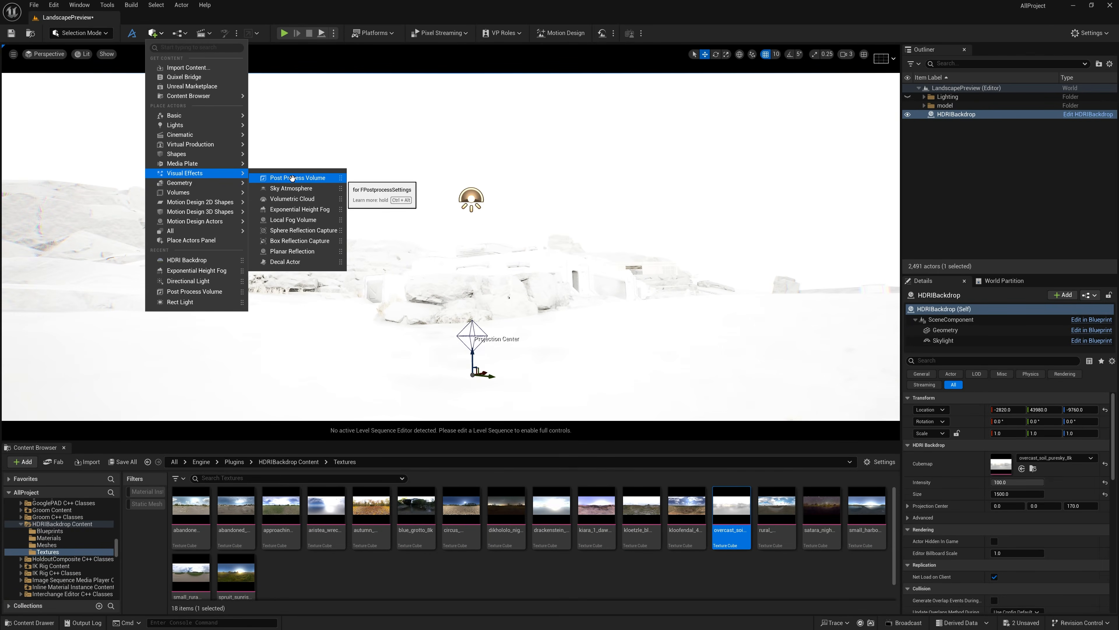
left_click(271, 241)
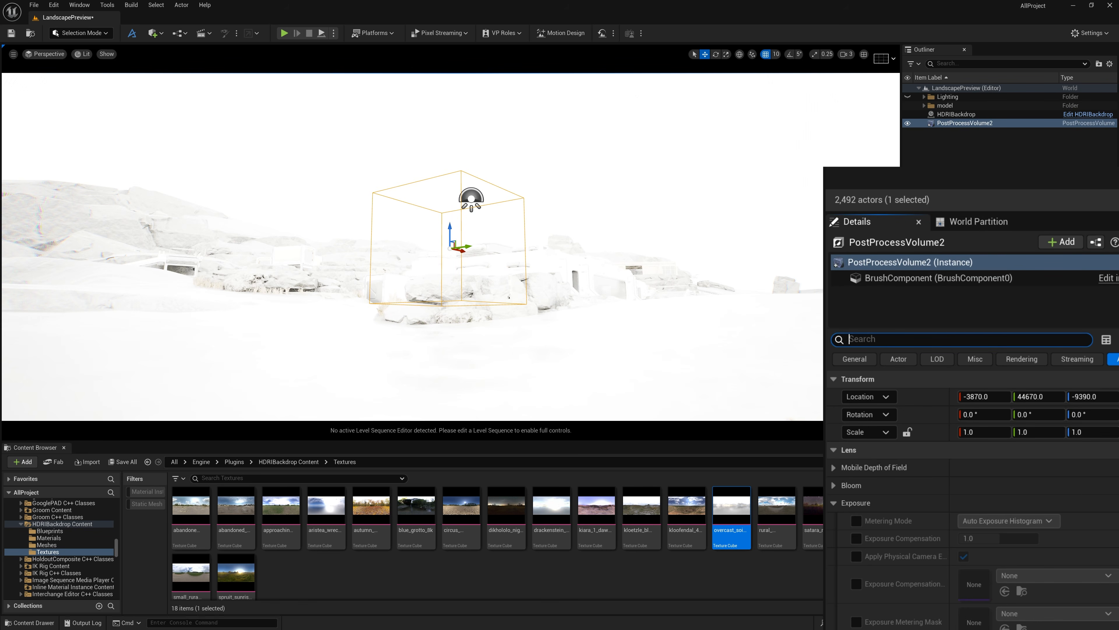
type("inf")
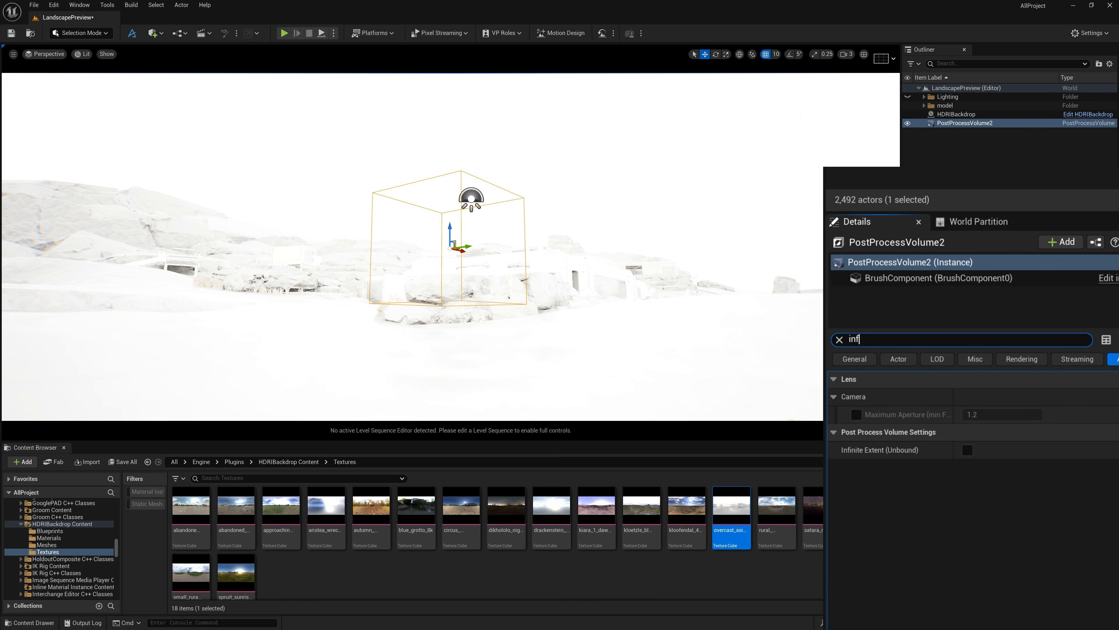
left_click(966, 450)
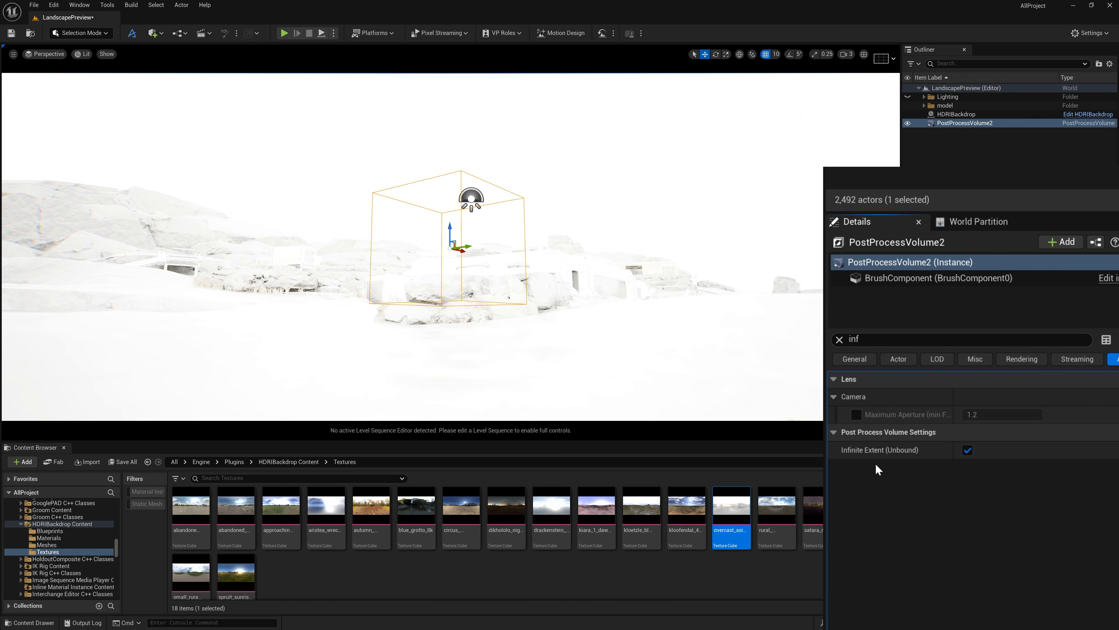
left_click(840, 339)
Enable the Metering Mode, Exposure Compensation, Min EV100 and Max EV100 overrides in the post process volume's exposure settings
scroll(866, 513, "down", 15)
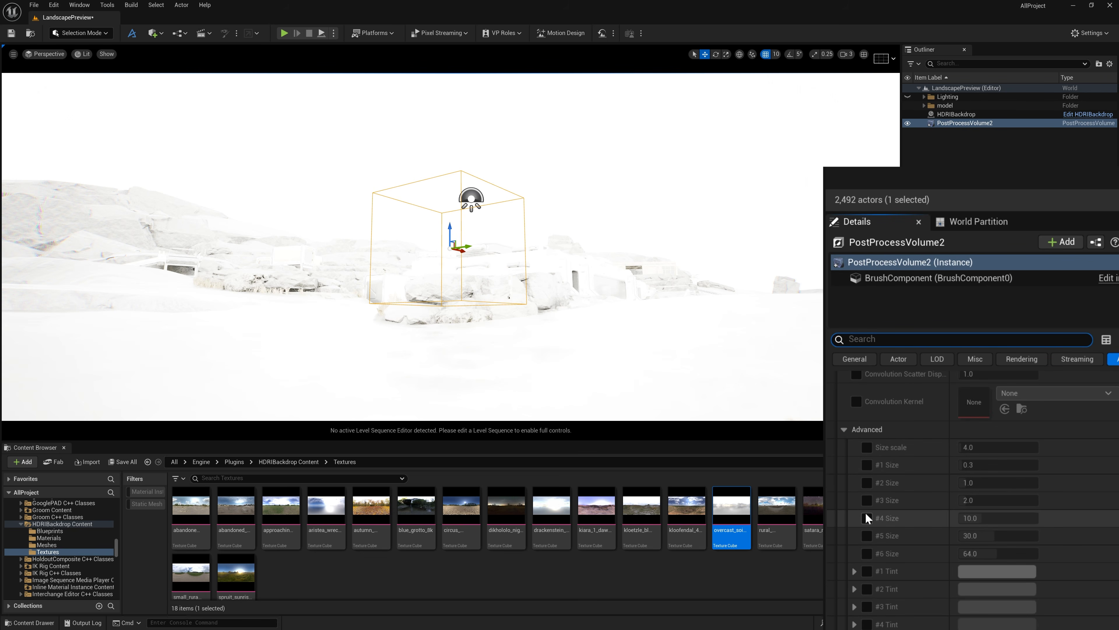
scroll(866, 513, "down", 10)
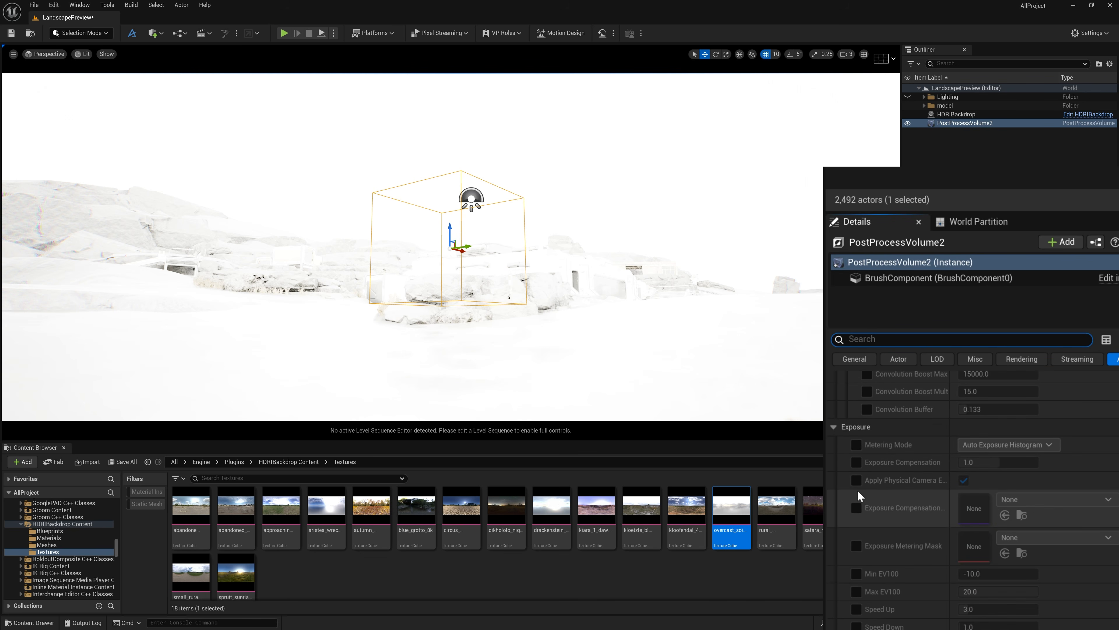
left_click(857, 444)
left_click(856, 462)
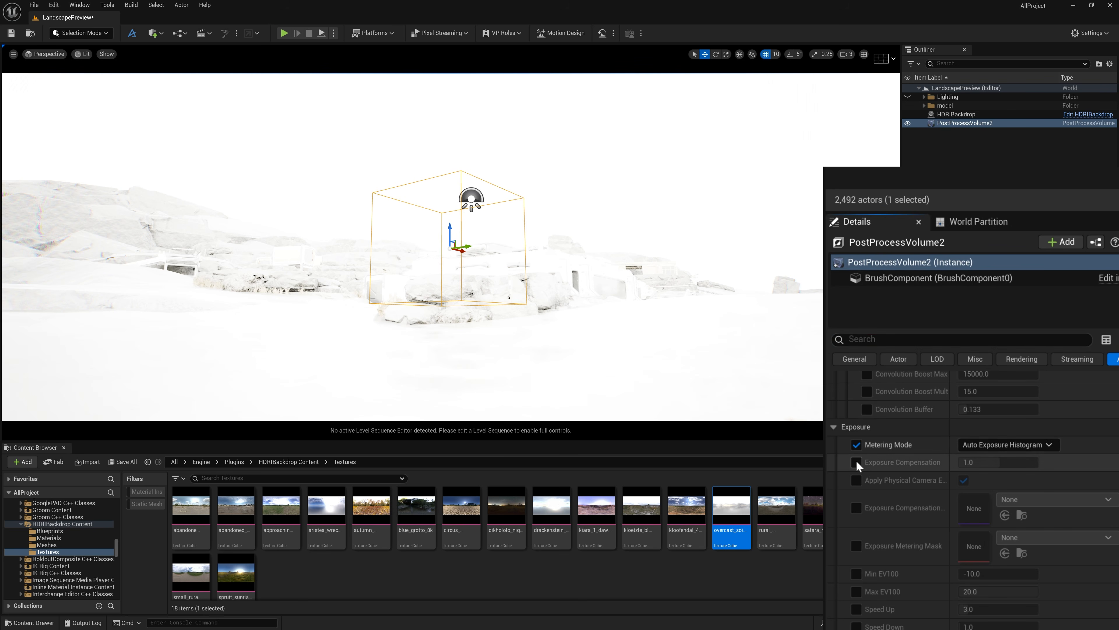
left_click(857, 573)
left_click(856, 591)
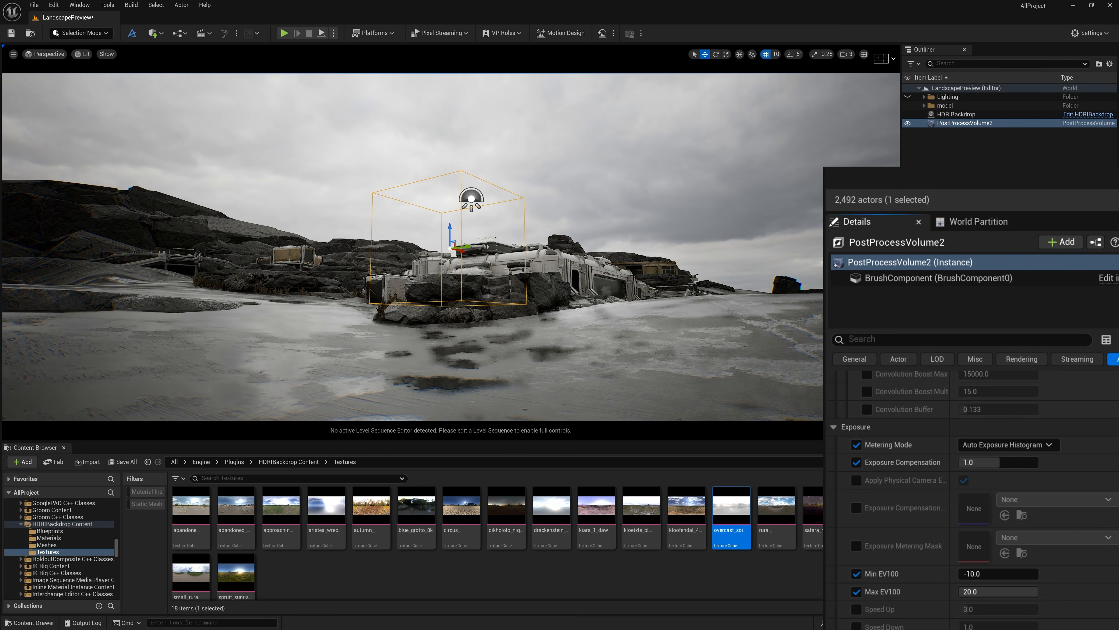
Set the post process volume's Min EV100 to 10 and enter a lower Max EV100, then deselect the volume
right_click_drag(631, 343, 657, 365)
key("w")
key("s")
right_click_drag(788, 428, 789, 402)
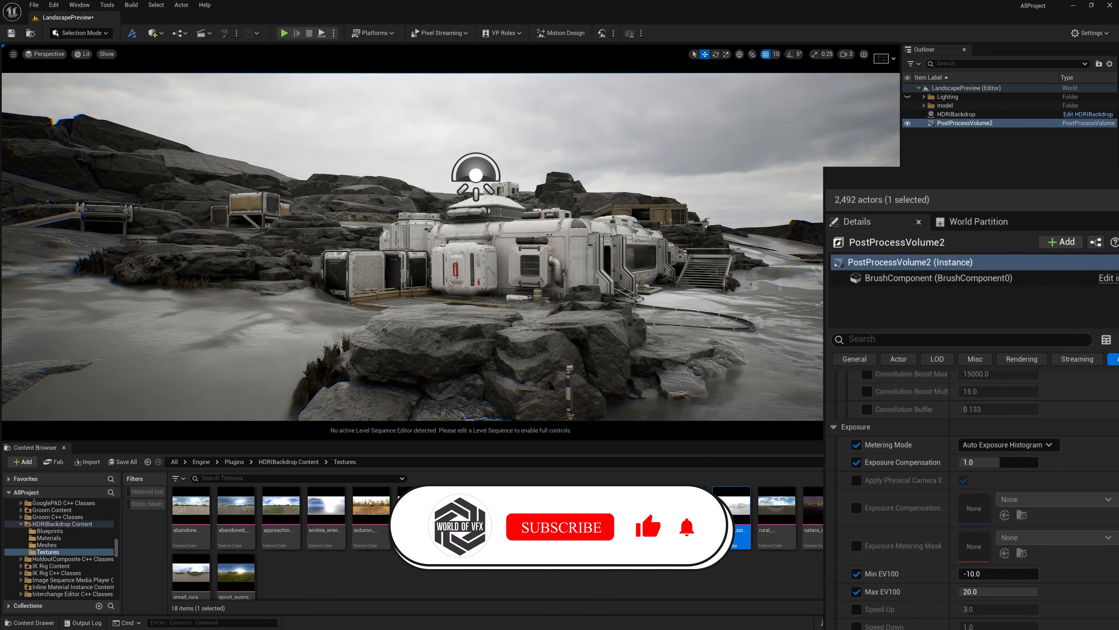
left_click(976, 573)
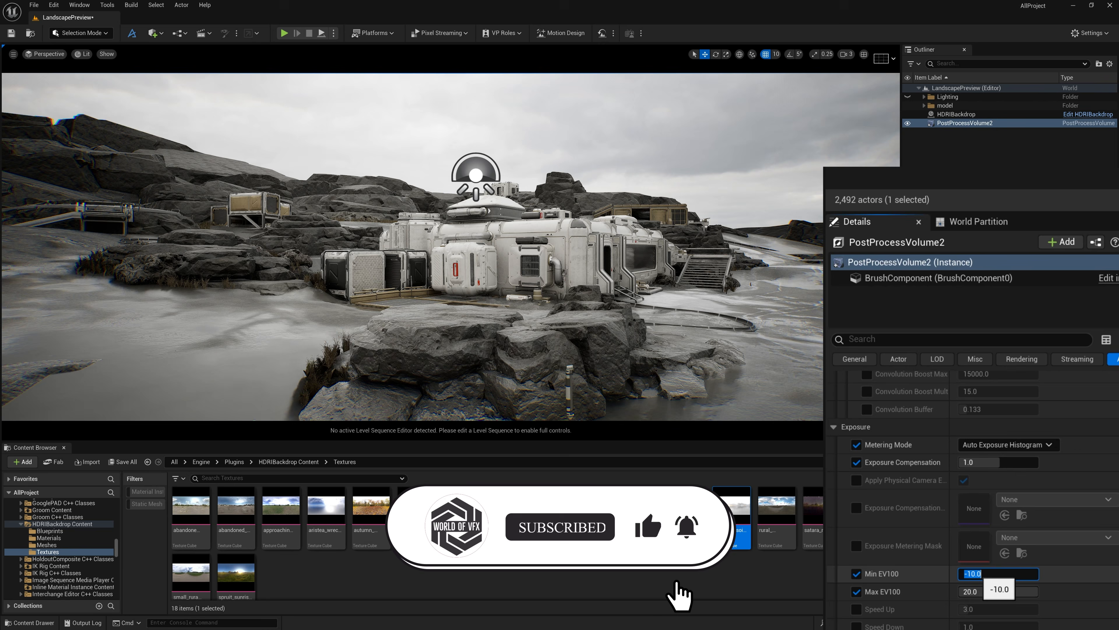
type("101")
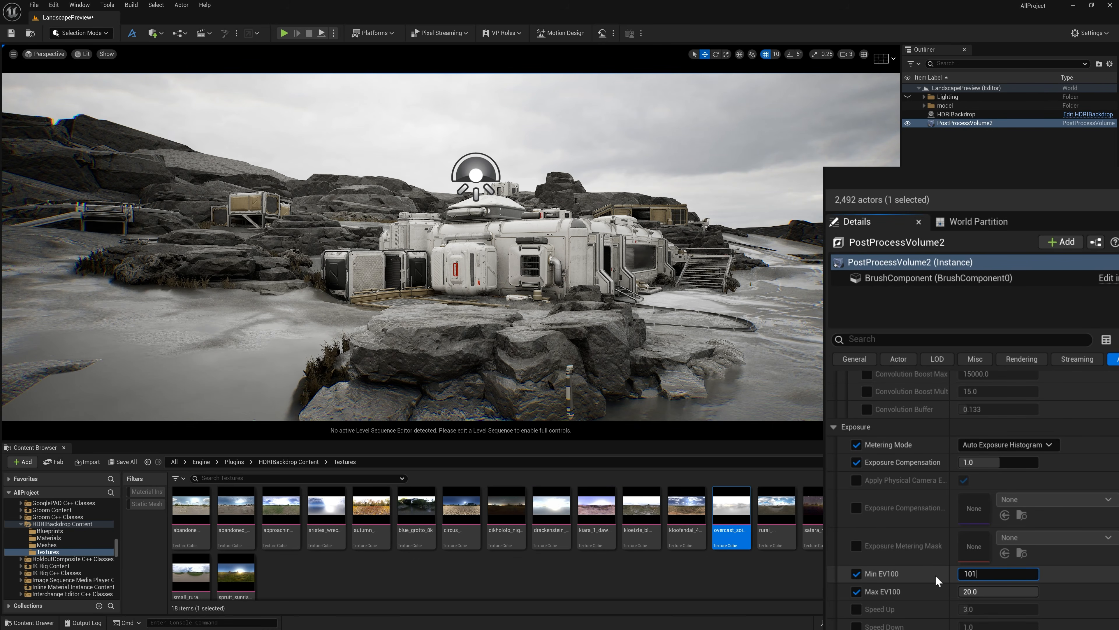
left_click(1005, 589)
type("1")
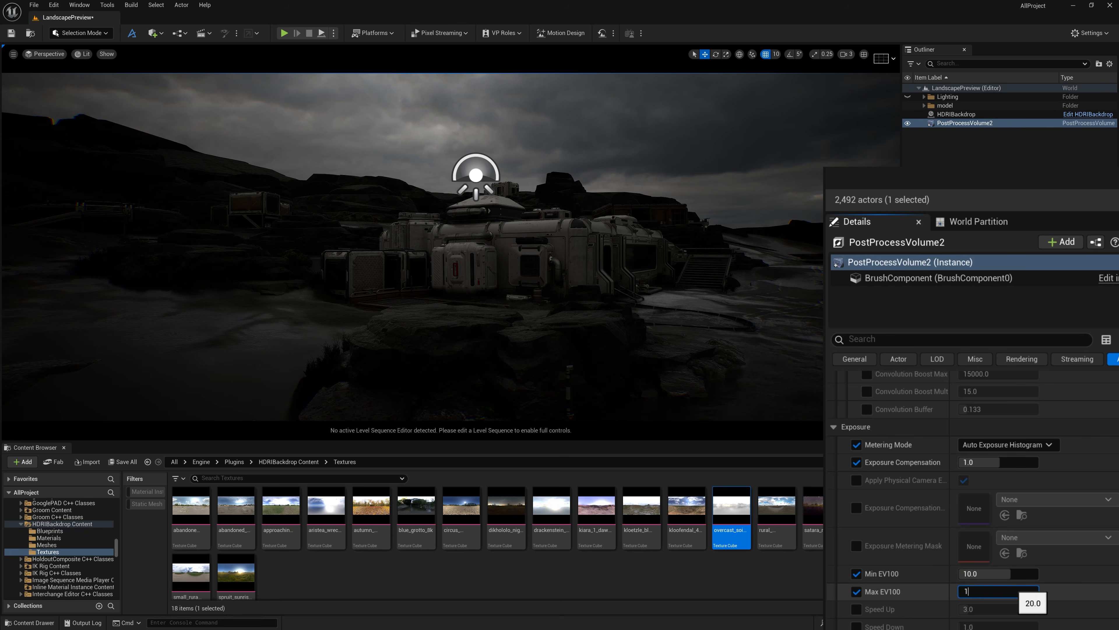
left_click(1037, 214)
Frame the sci-fi buildings beneath the cloudy sky and create a Cine Camera Actor from that view
right_click_drag(661, 247, 603, 203)
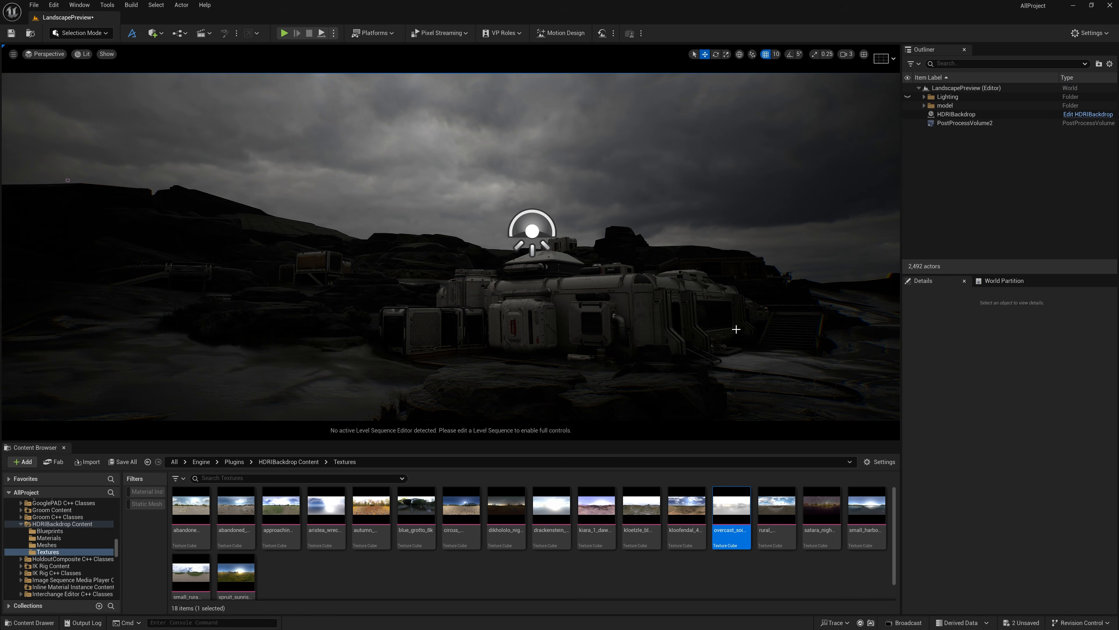
right_click_drag(736, 329, 782, 335)
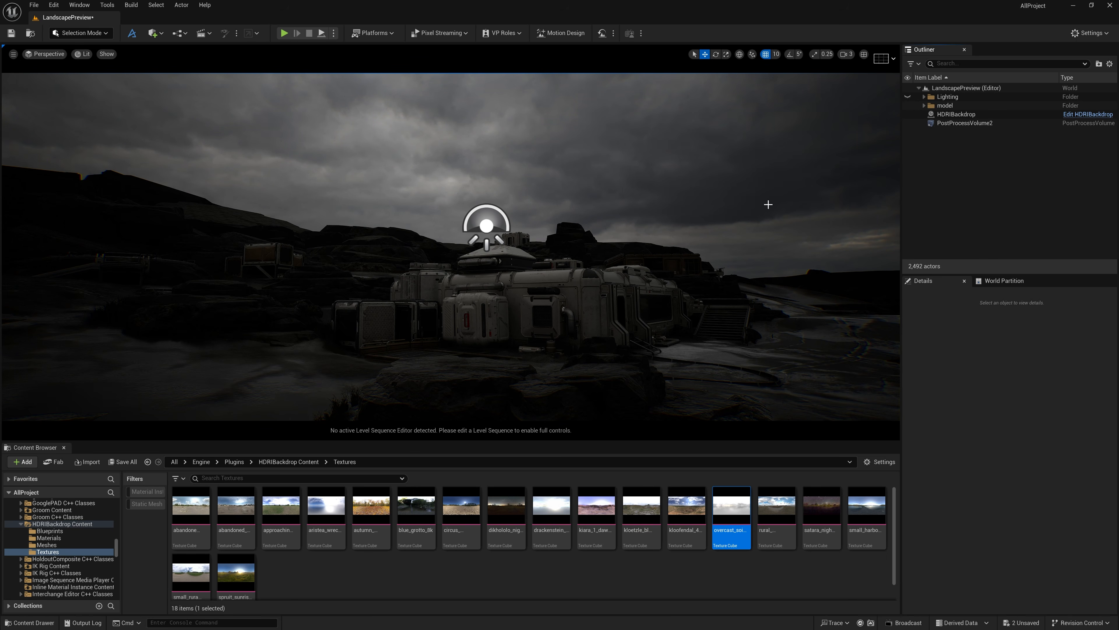
left_click(13, 54)
mouse_move(100, 235)
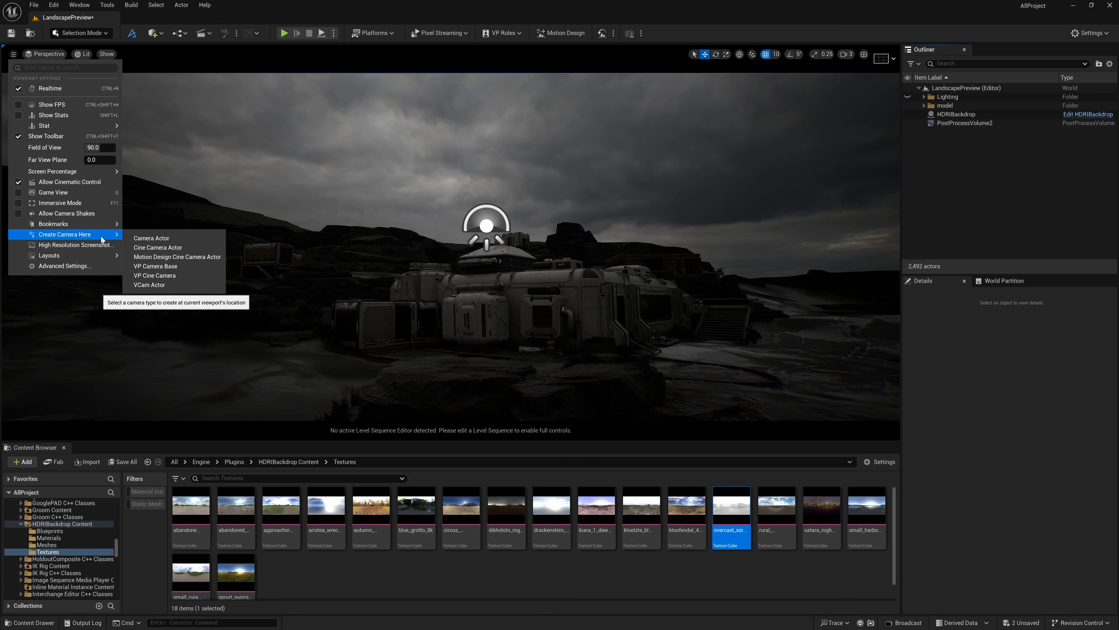
left_click(161, 248)
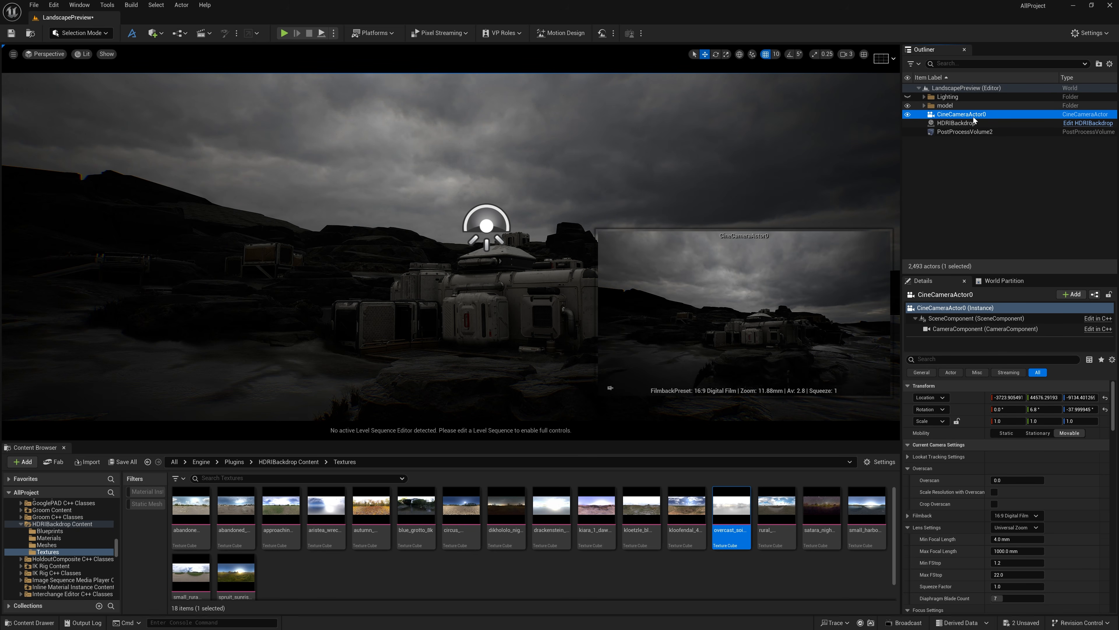
Look through the new cine camera and move its framing closer to the sci-fi buildings with the sky filling the upper half
left_click(59, 56)
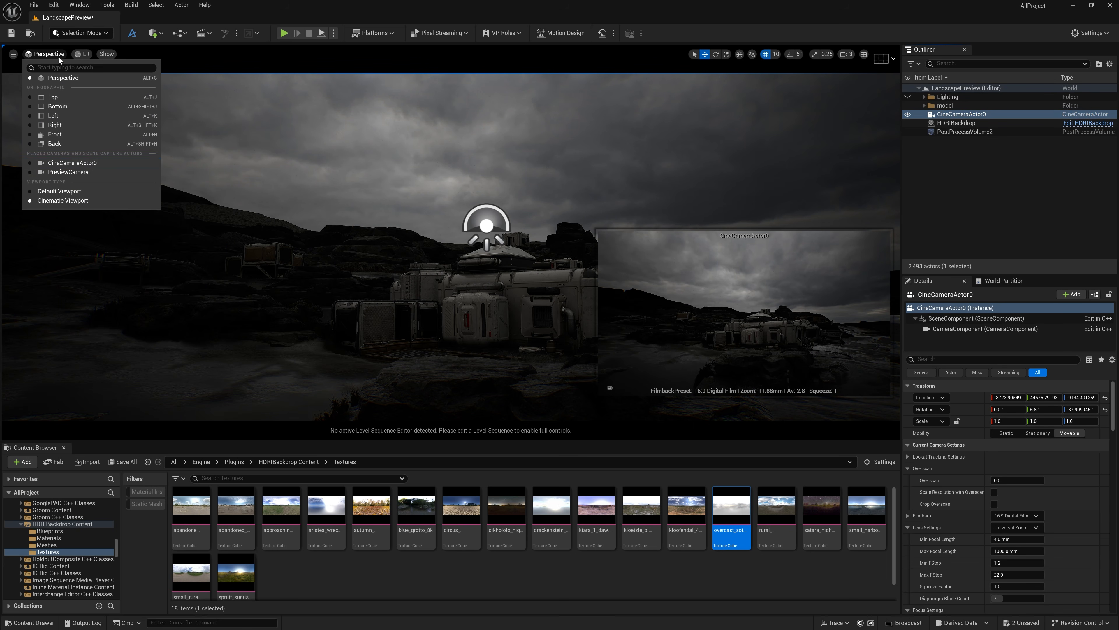
left_click(83, 162)
key("w")
key("q")
right_click_drag(441, 187, 447, 170)
key("w")
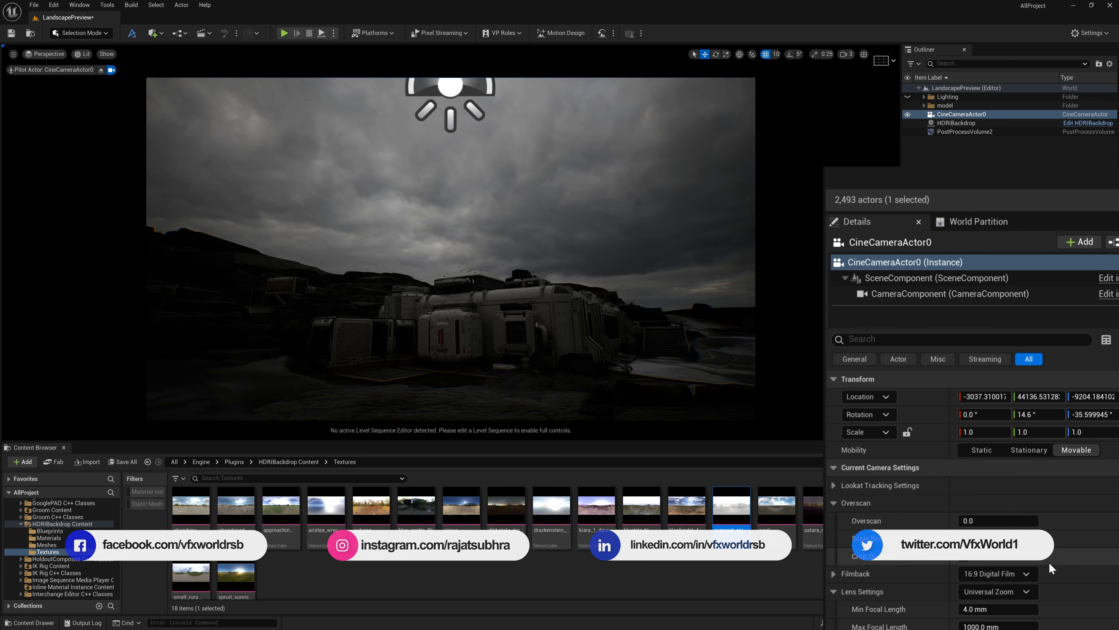
Set the cine camera's filmback to 16:9 DSLR and its lens to 12mm Prime f/2.8, with Min FStop at 0
left_click(1009, 573)
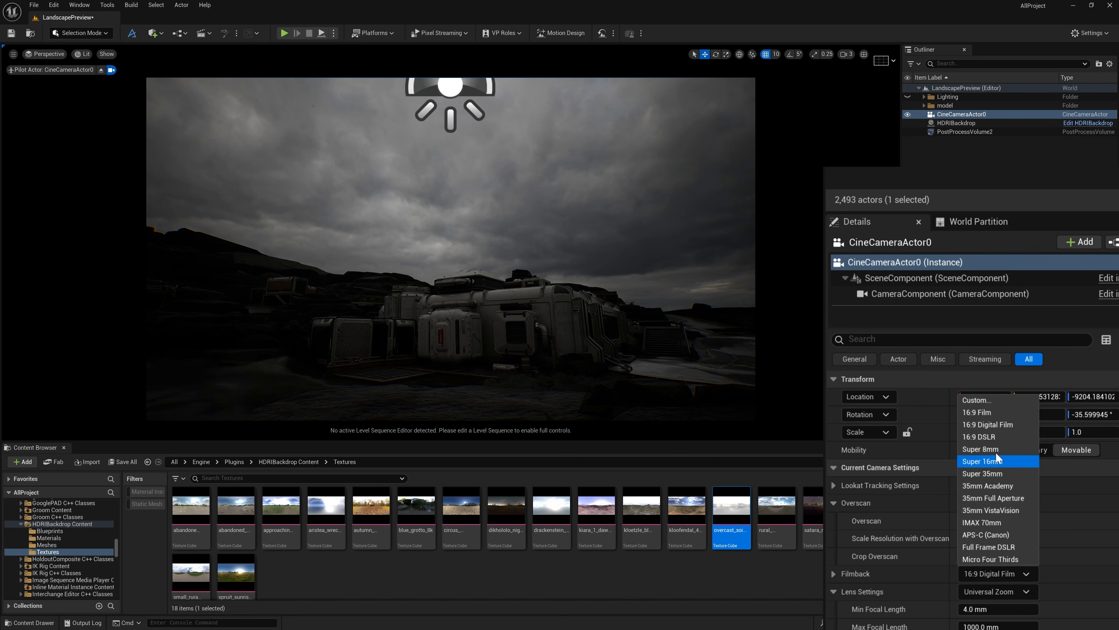
left_click(993, 436)
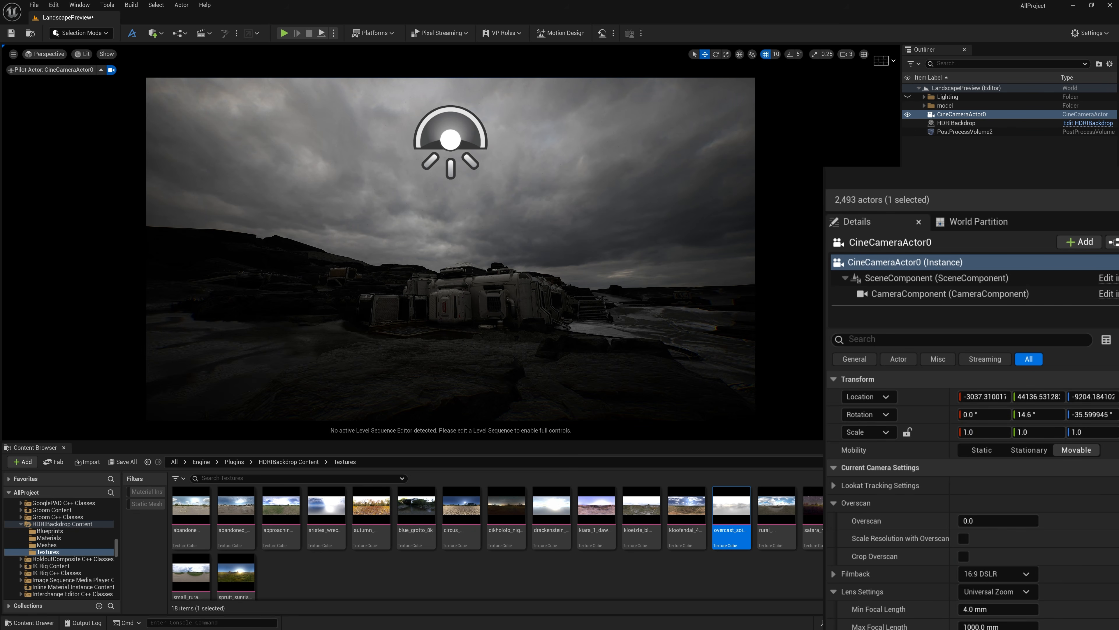
scroll(1008, 511, "down", 4)
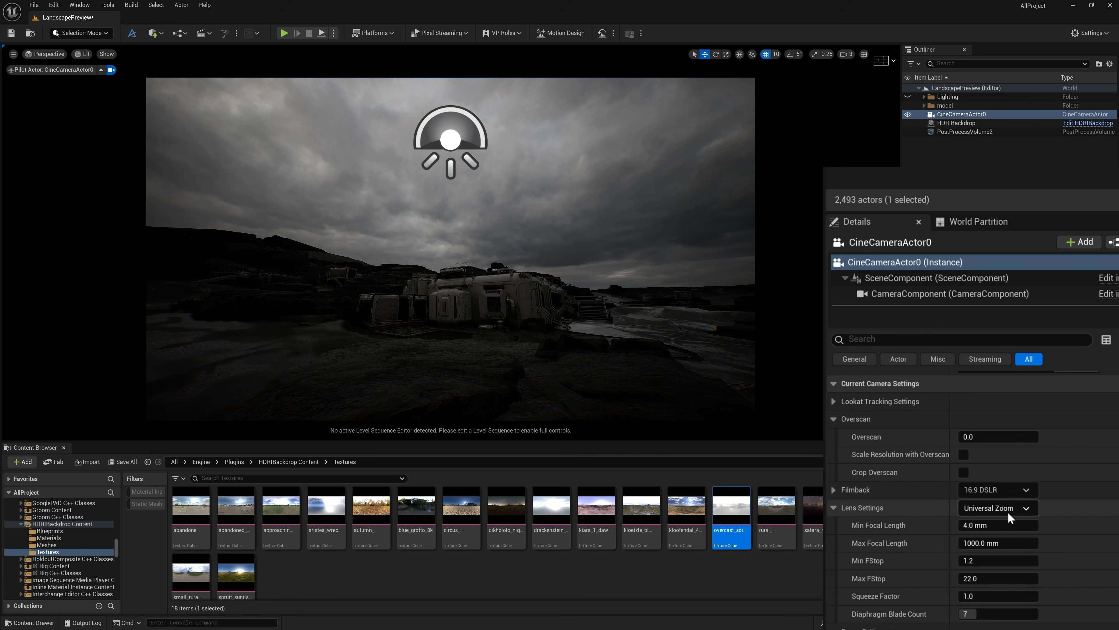
left_click(1007, 511)
left_click(1008, 534)
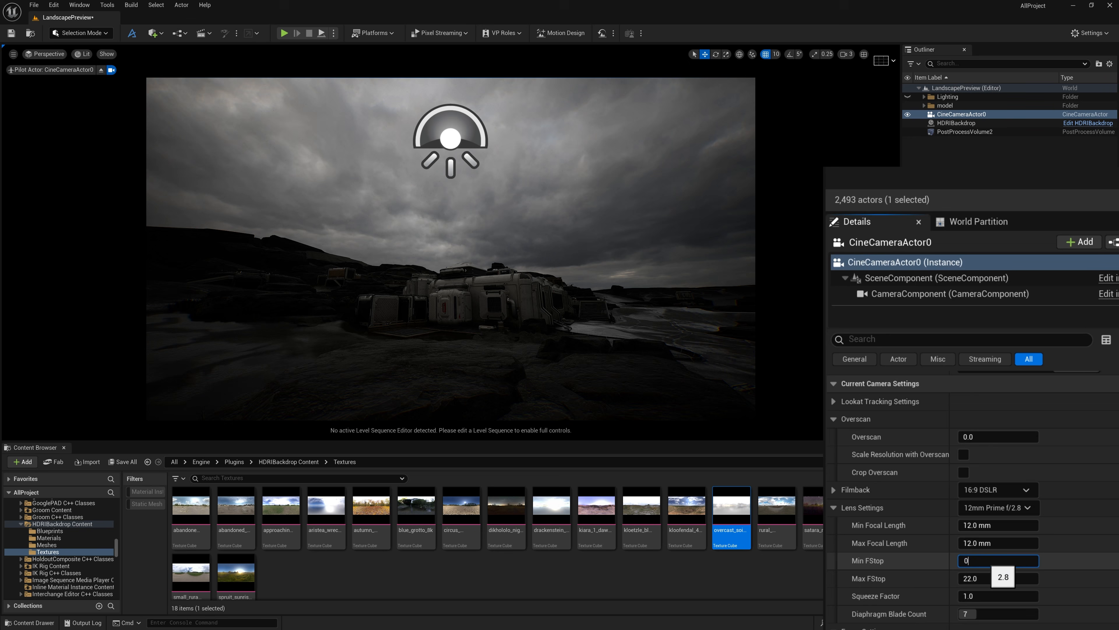
Set the camera's manual focus distance to about 2084 cm using the debug focus plane as a guide, and turn the plane off
scroll(874, 588, "down", 8)
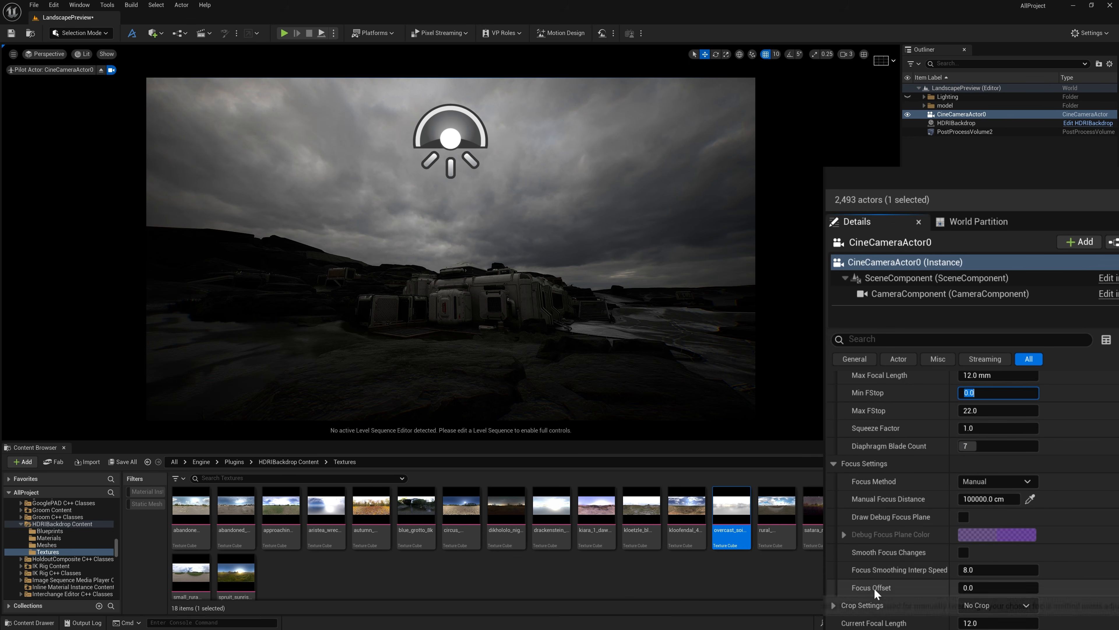
left_click(964, 518)
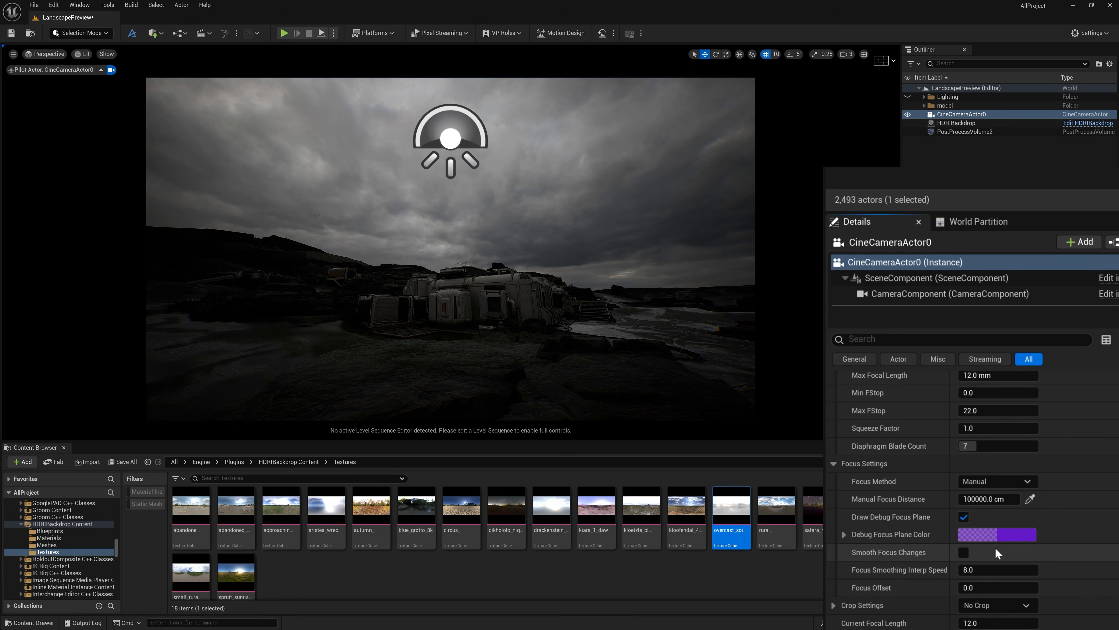
left_click_drag(1002, 504, 955, 504)
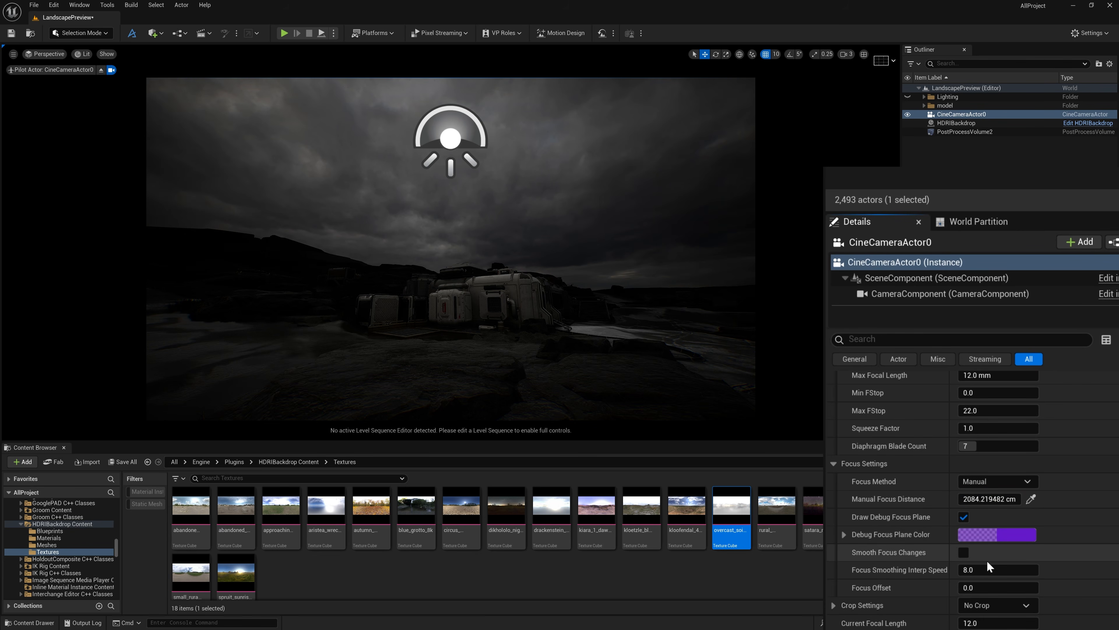
left_click(964, 515)
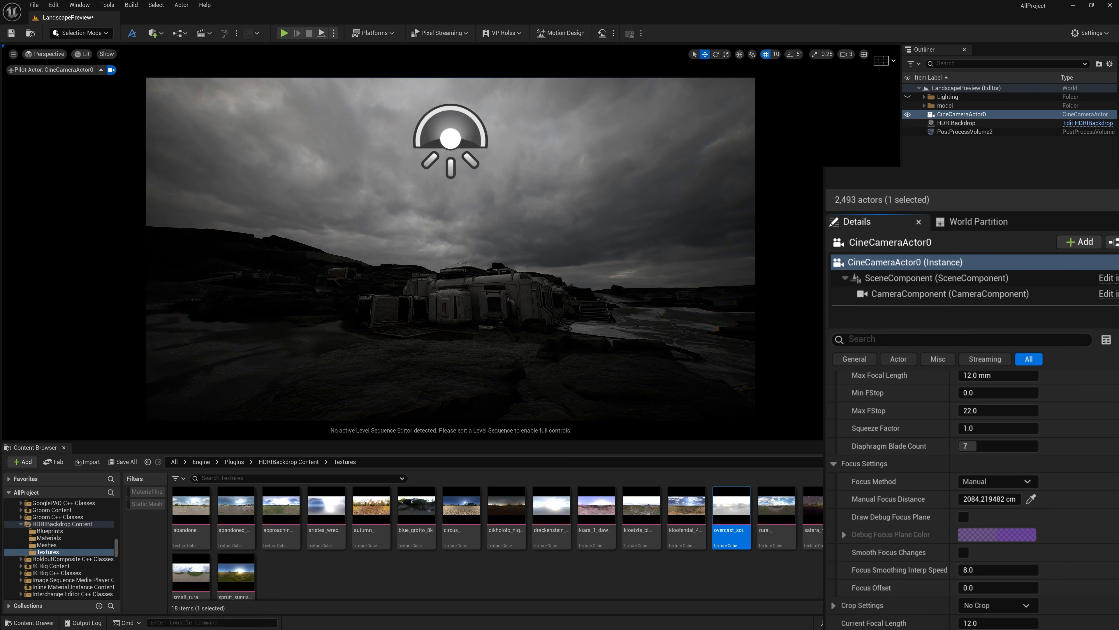
Reframe the camera shot around the buildings and rocky foreground, and hide the editor icons with game view
middle_click_drag(335, 249, 348, 274)
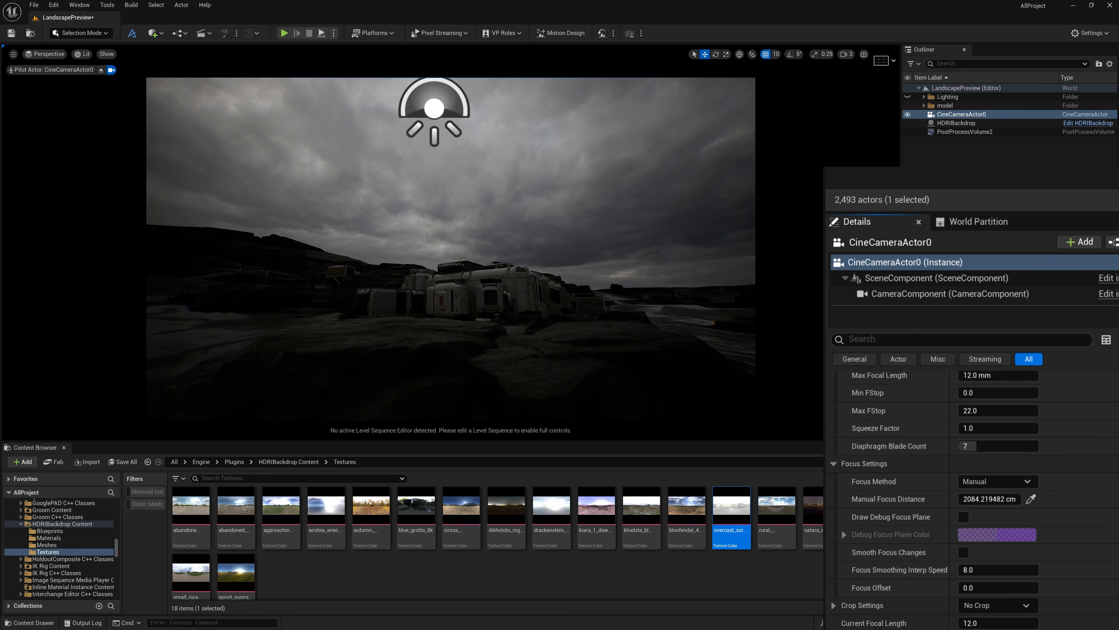
left_click(469, 203)
key("g")
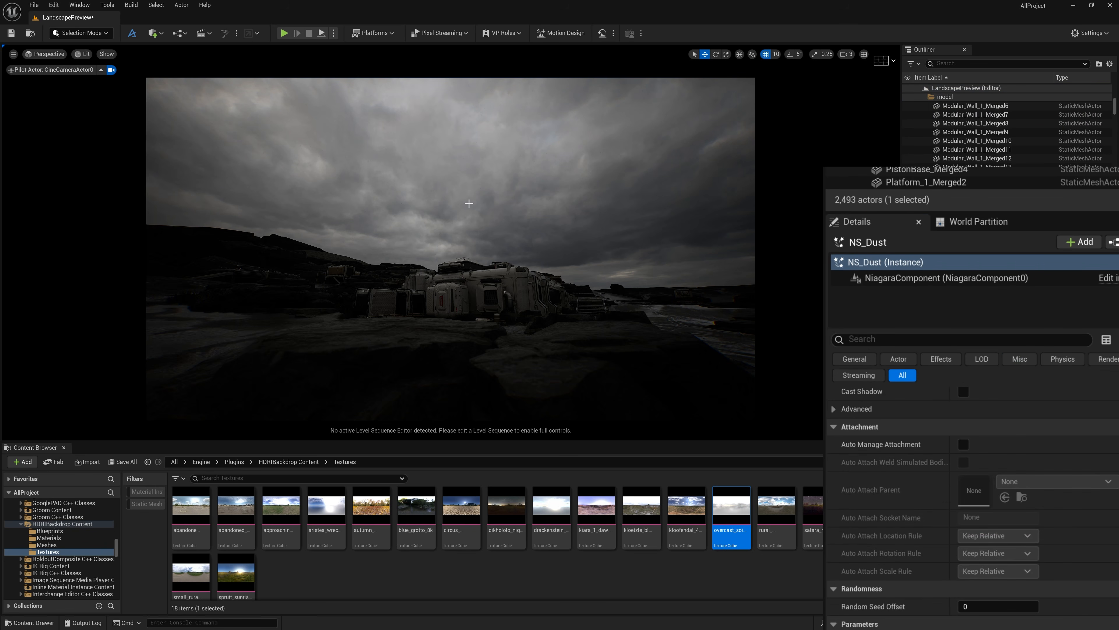
Collapse the model folder in the Outliner and clear the current selection
left_click_drag(1115, 103, 1111, 74)
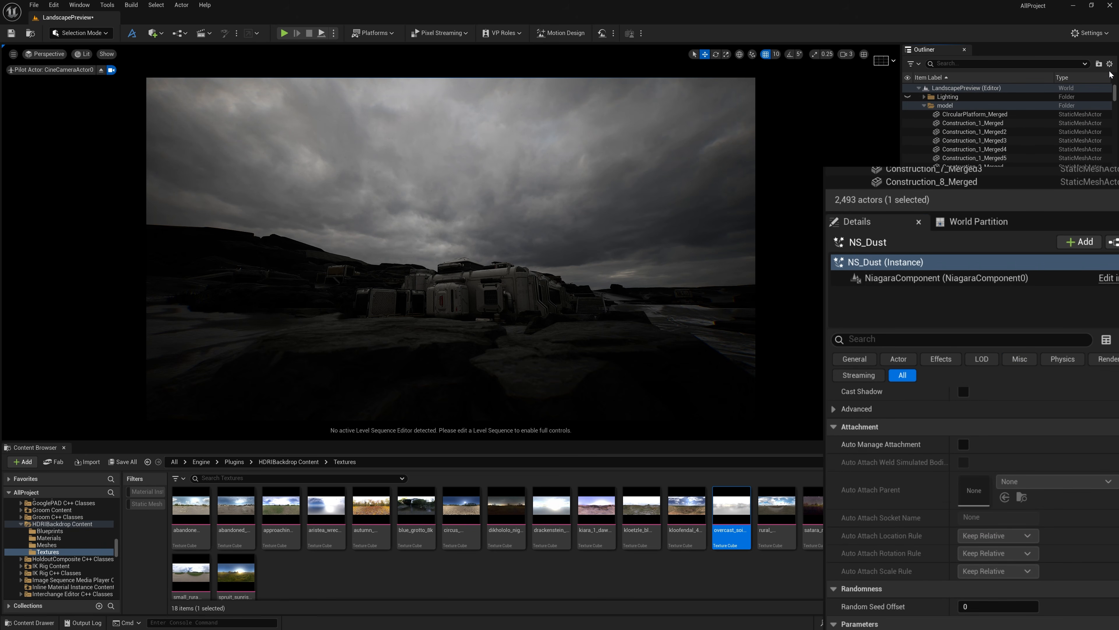
left_click(924, 106)
left_click(961, 190)
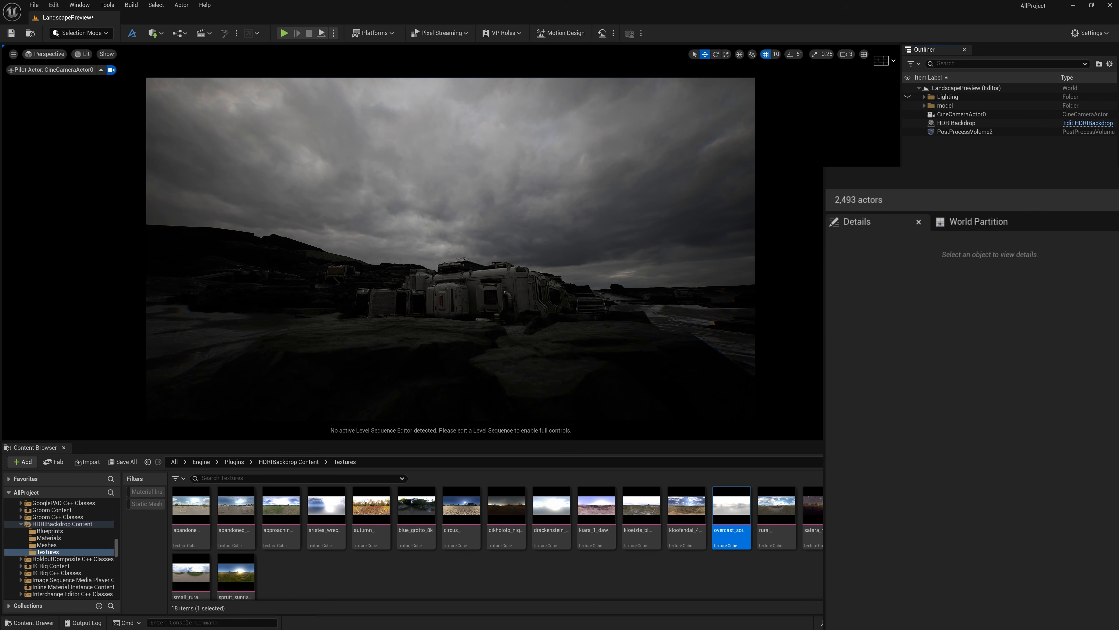
Rotate the HDRI backdrop to 56° around Z and tilt the camera up to show more of the clouds
left_click(967, 122)
left_click_drag(1060, 436, 1081, 436)
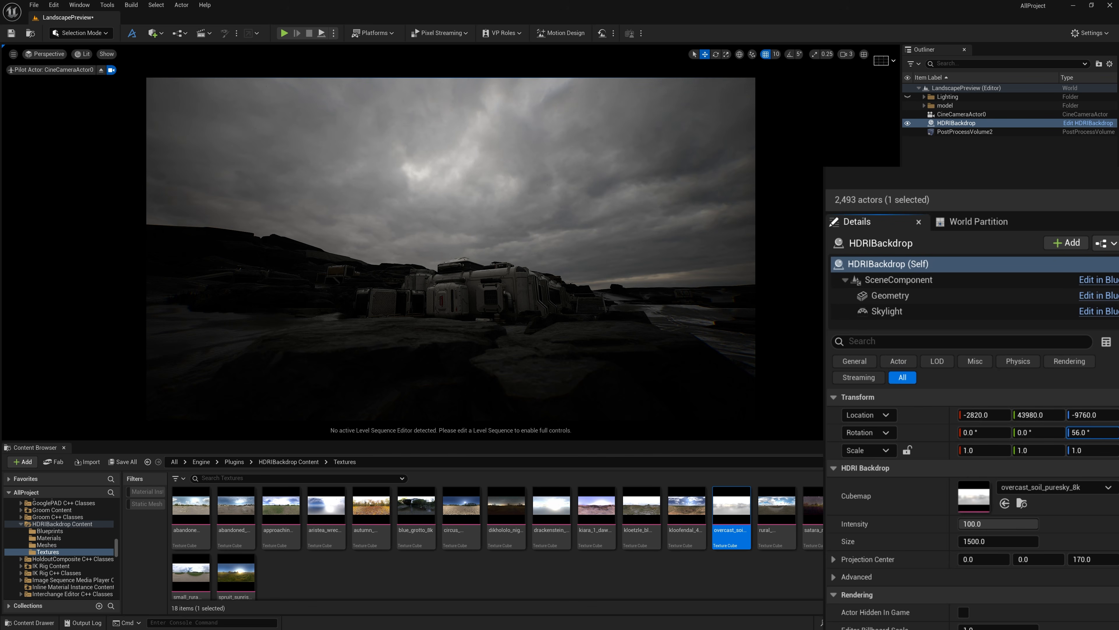
right_click_drag(785, 361, 787, 340)
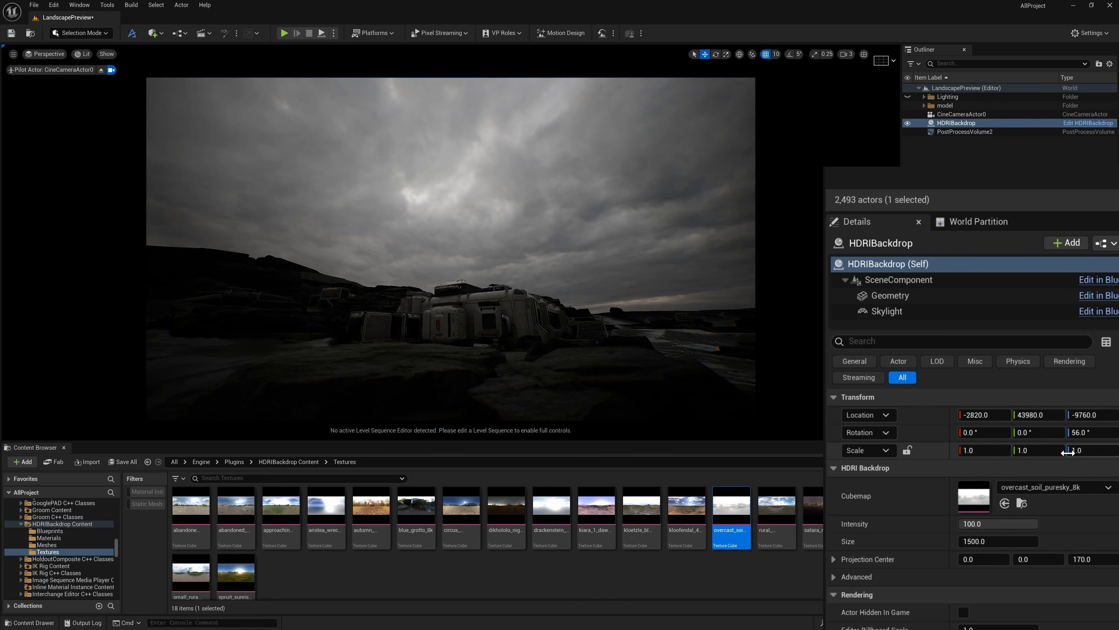
Copy the backdrop's 56° Z rotation to its Skylight component, and reselect the HDRI backdrop
left_click(1084, 432)
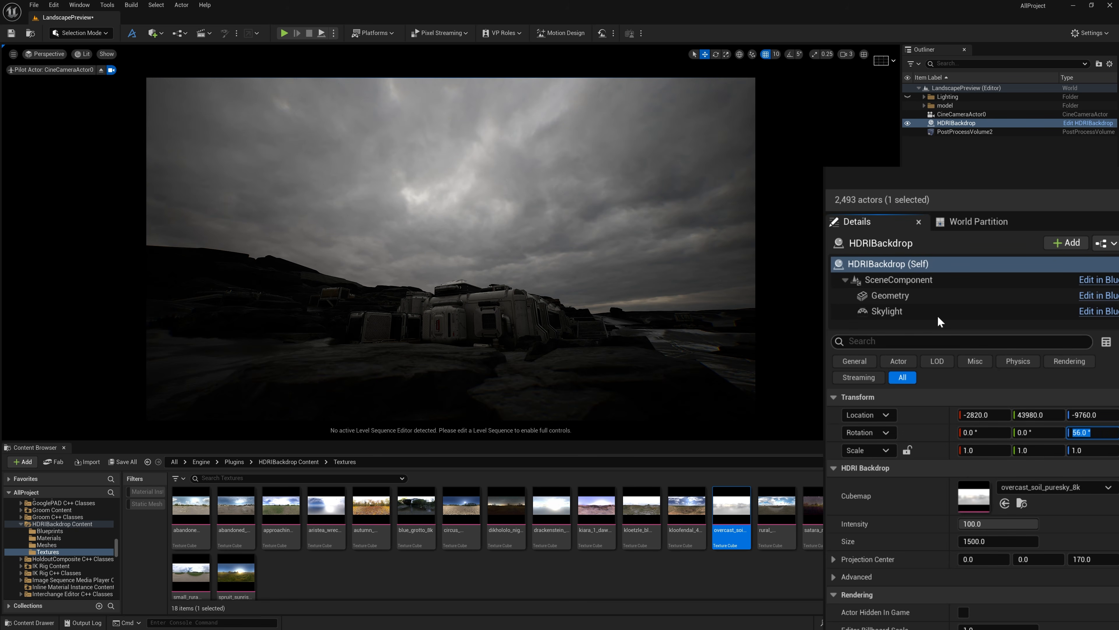
left_click(920, 309)
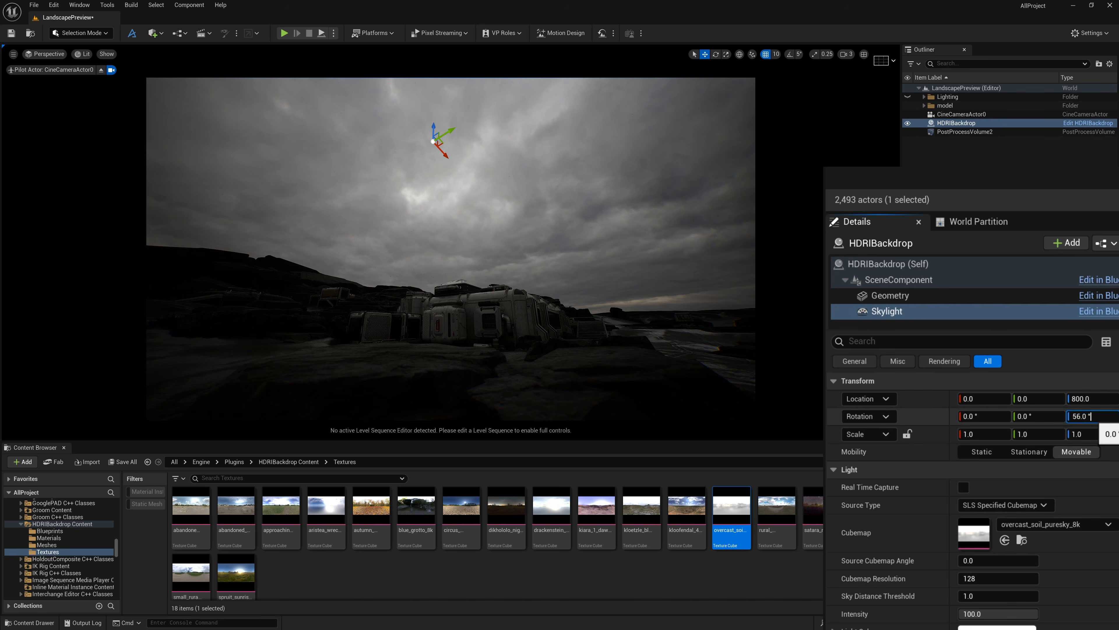
key("Escape")
left_click(990, 124)
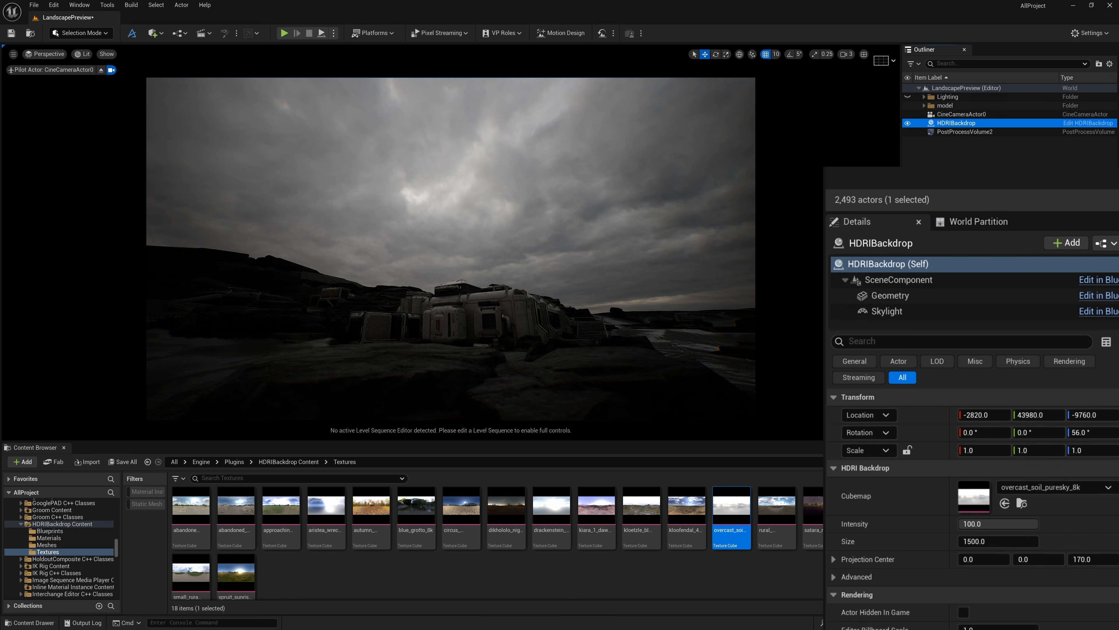
Search the static meshes for "sky" and assign the SM_SkySphere mesh to the HDRI backdrop's Geometry component
left_click(902, 295)
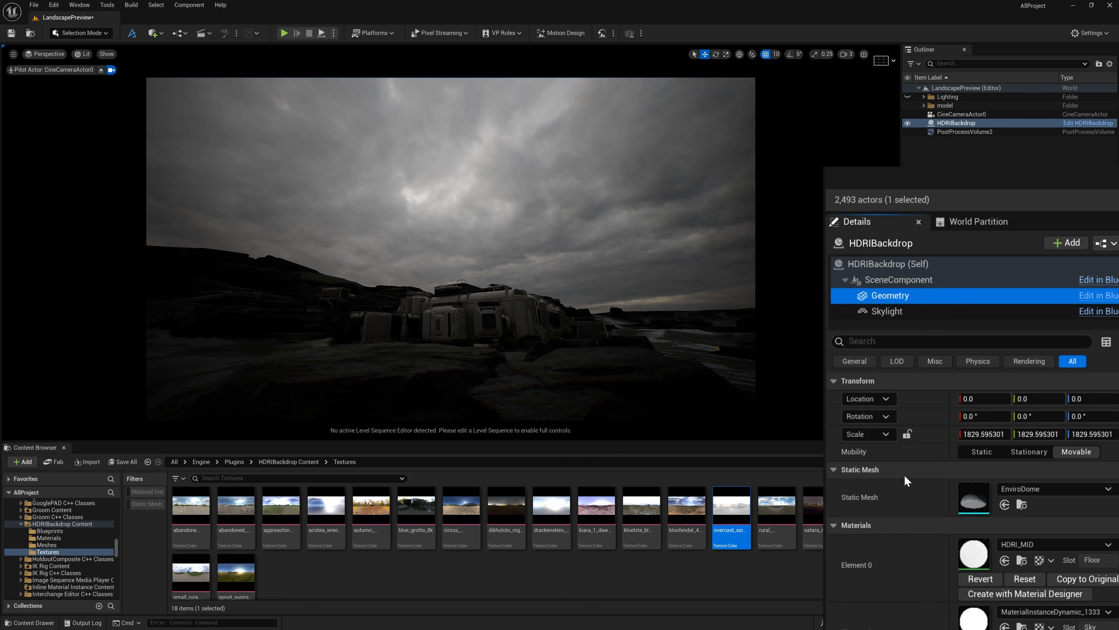
left_click(1036, 490)
type("s")
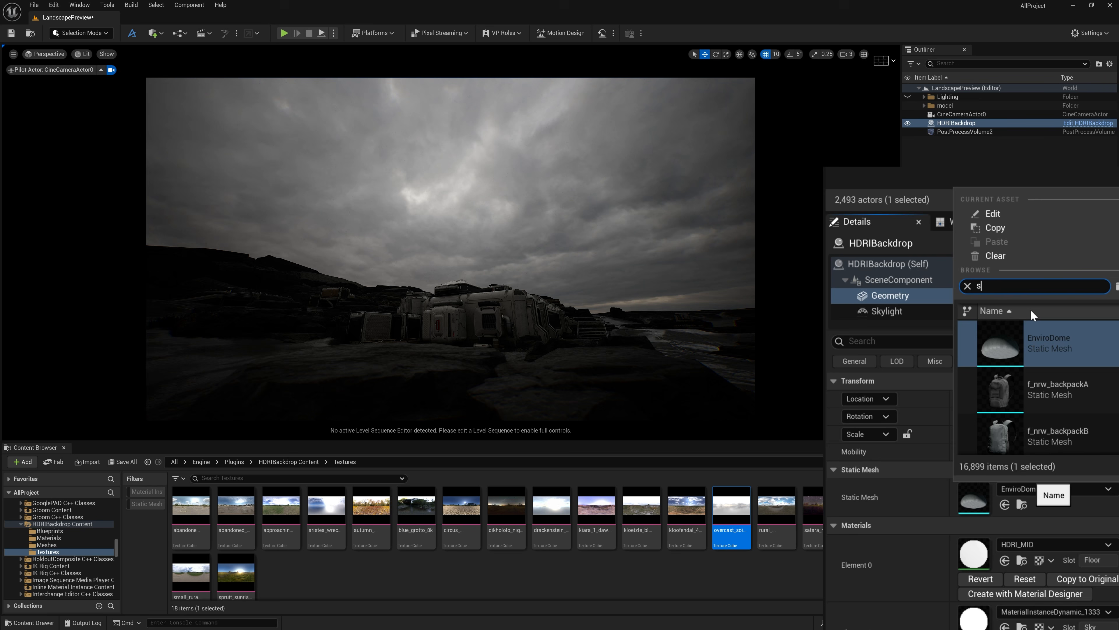
type("ky")
mouse_move(1084, 435)
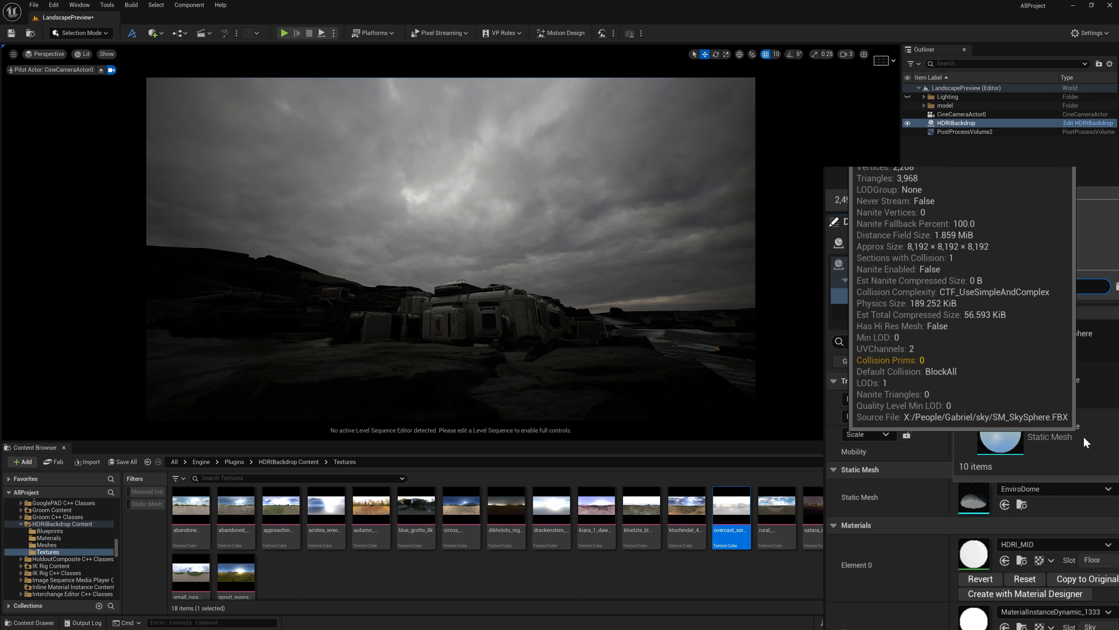
left_click(1083, 435)
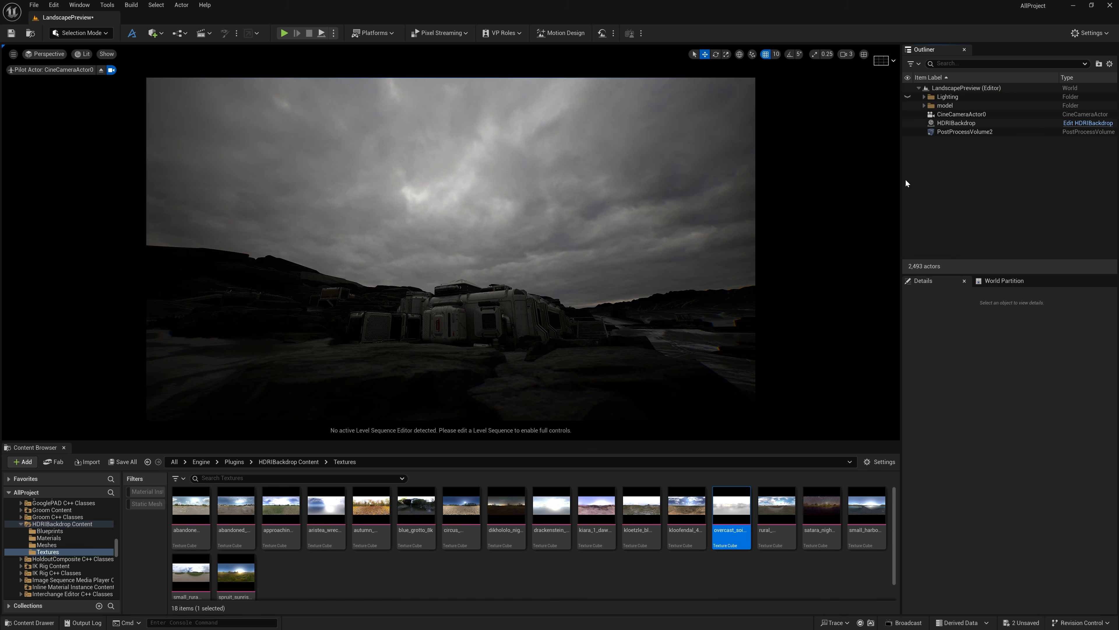
Add a Directional Light to the level and set its intensity to 150 lux
left_click(154, 33)
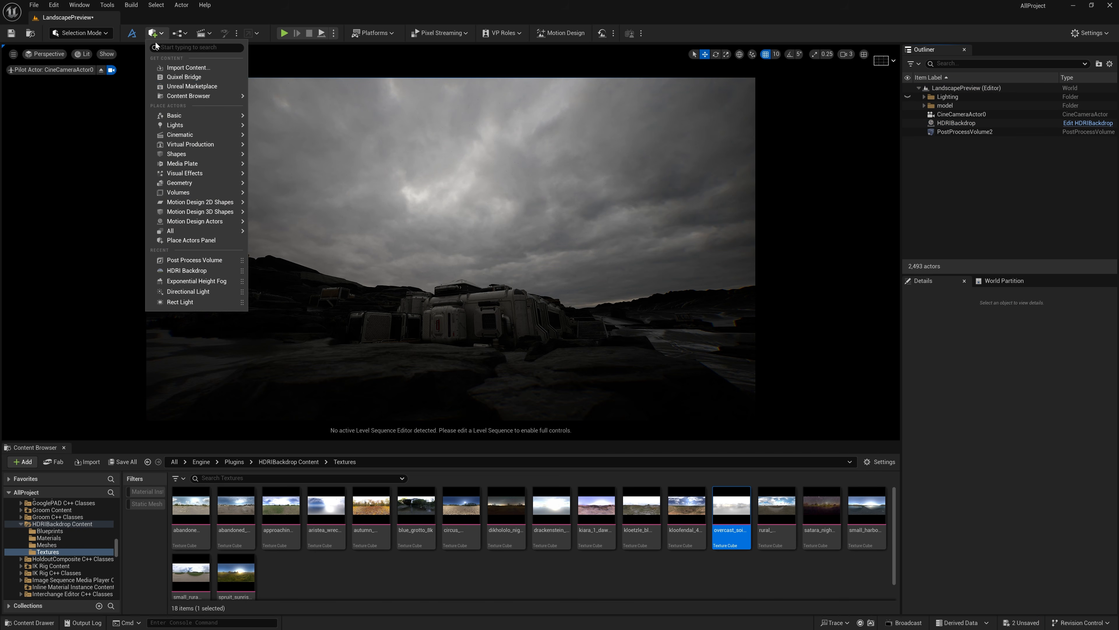
mouse_move(192, 125)
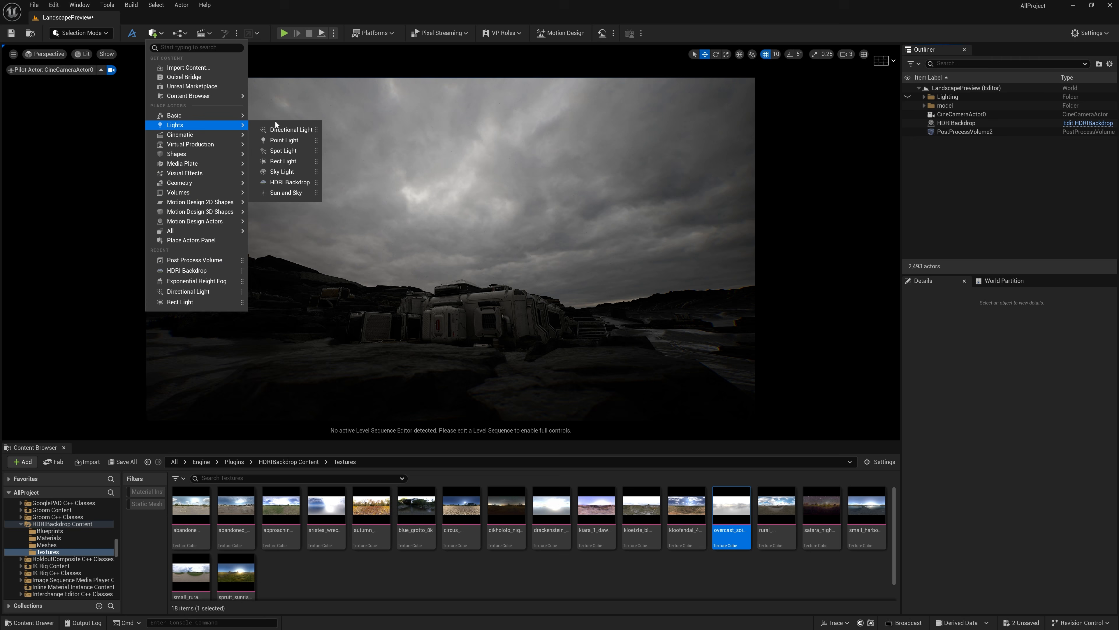
left_click(291, 129)
left_click(1018, 466)
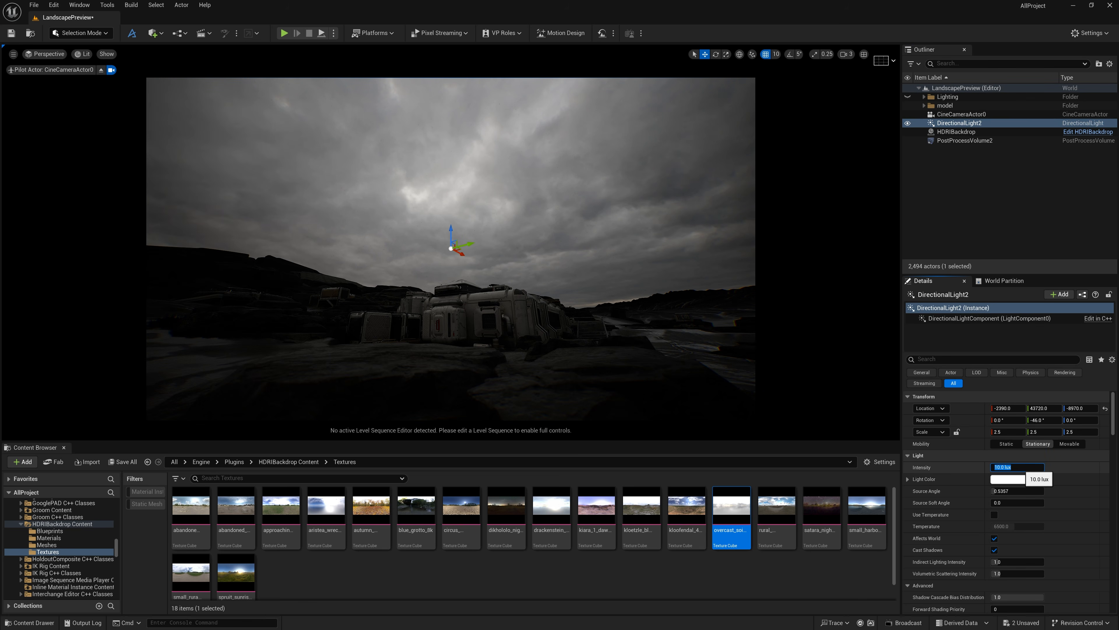
type("150")
key("Return")
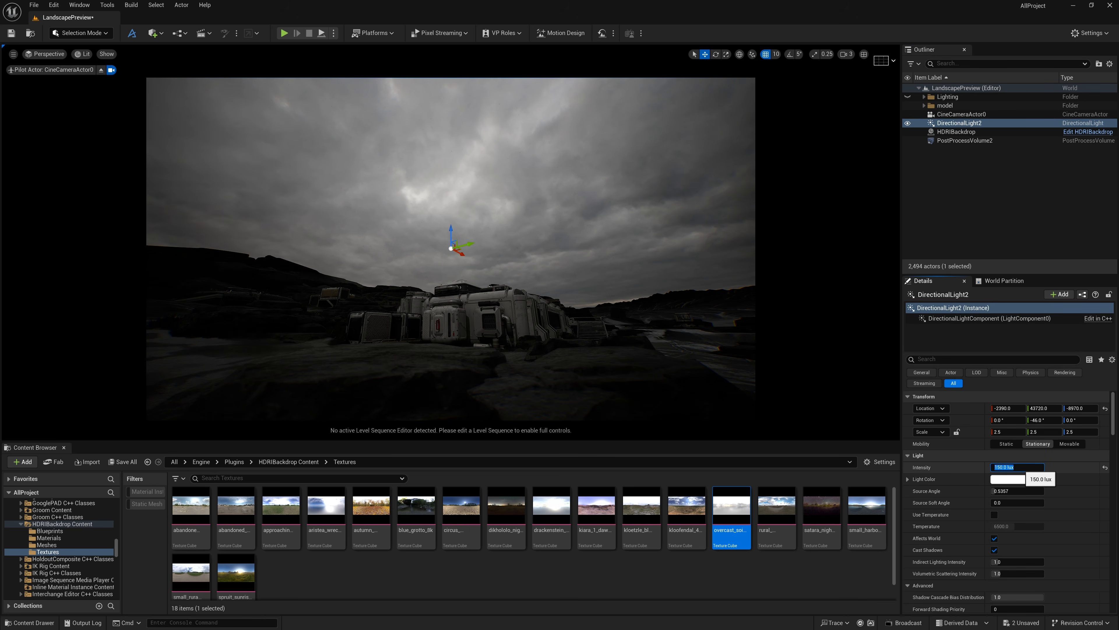
Toggle the directional light's visibility to compare its effect on the buildings, leaving it visible and deselected
left_click(931, 166)
left_click(955, 131)
left_click(956, 124)
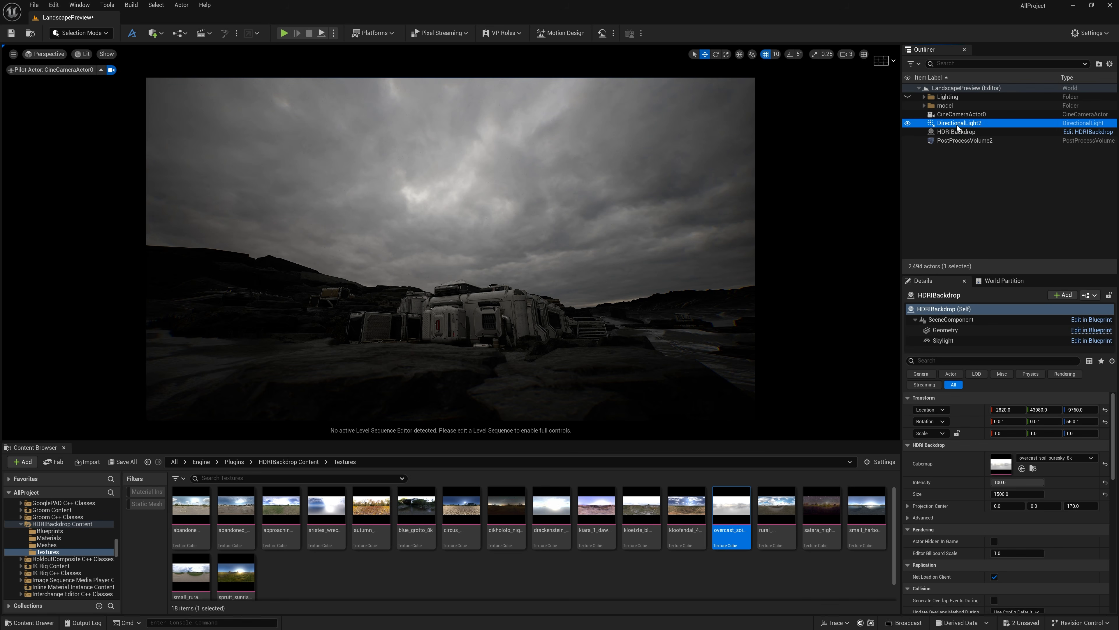
left_click(908, 123)
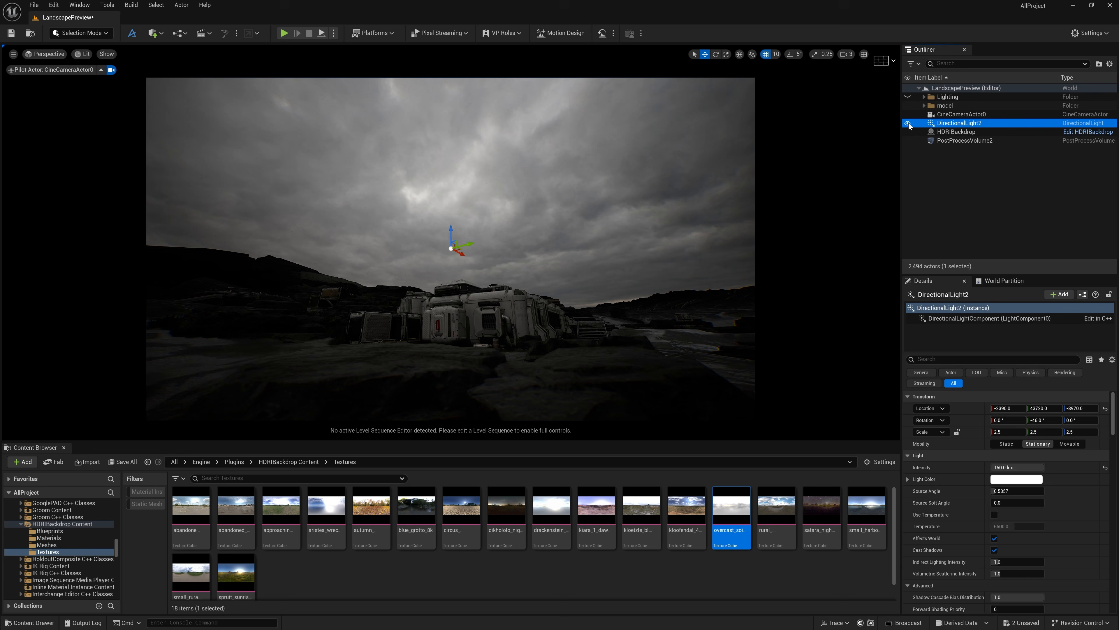
left_click(961, 195)
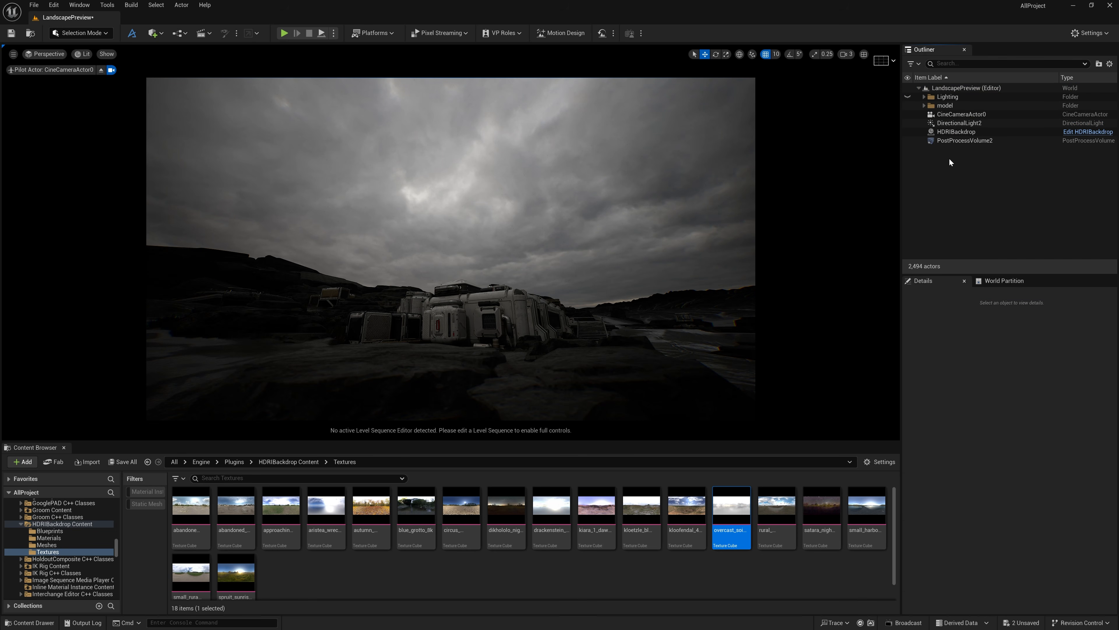
Add an Exponential Height Fog actor to the level and enable its Volumetric Fog option
left_click(157, 34)
mouse_move(189, 116)
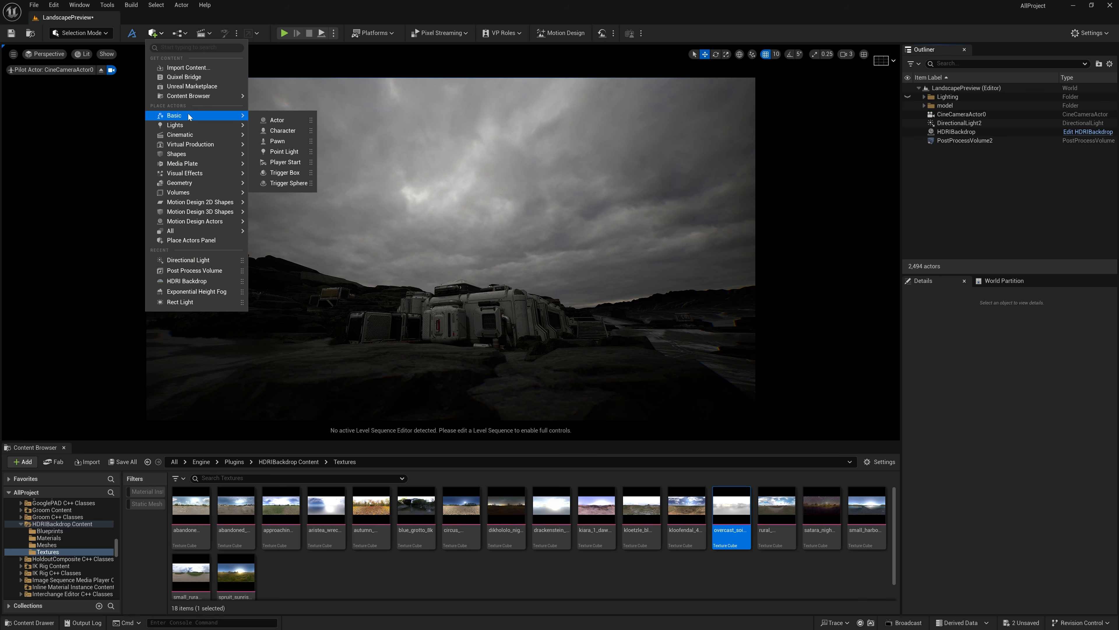
mouse_move(194, 172)
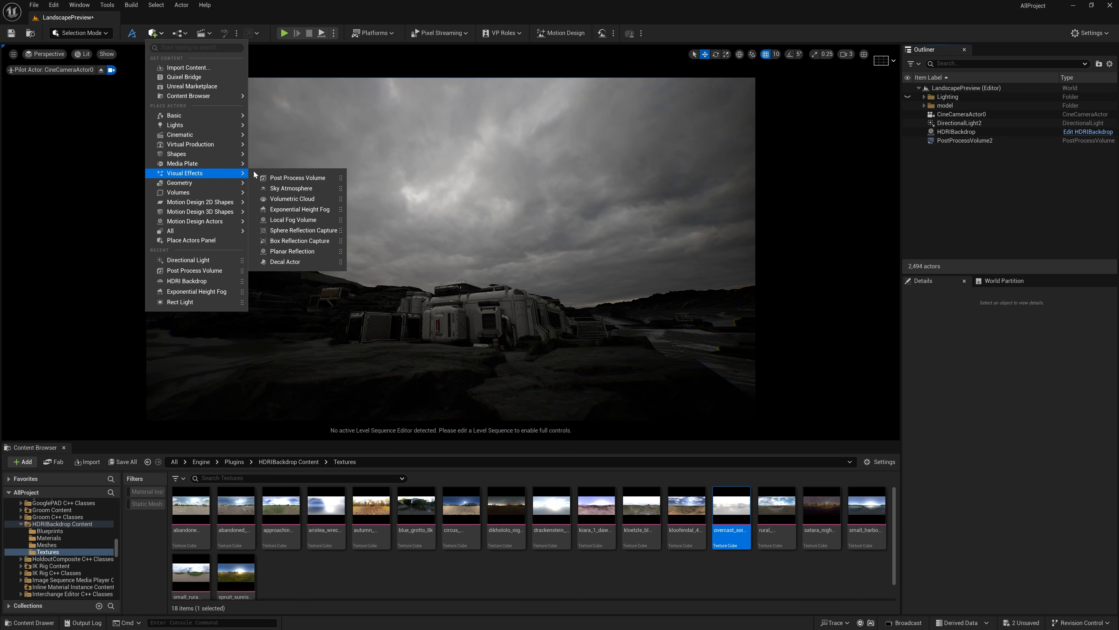
left_click(297, 210)
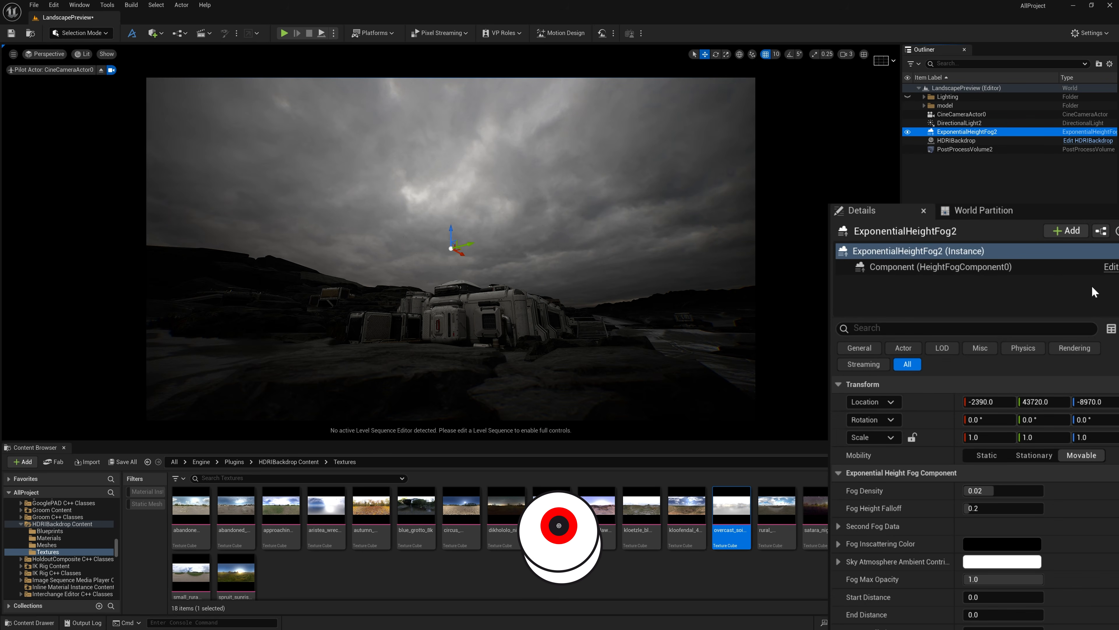
scroll(1094, 292, "down", 15)
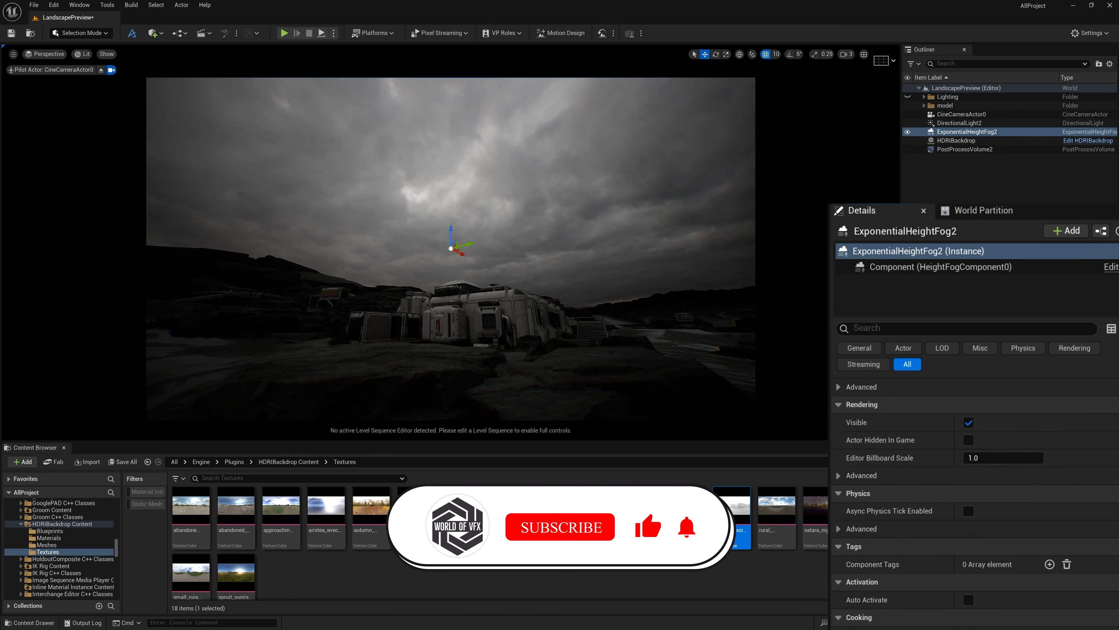
scroll(974, 392, "up", 4)
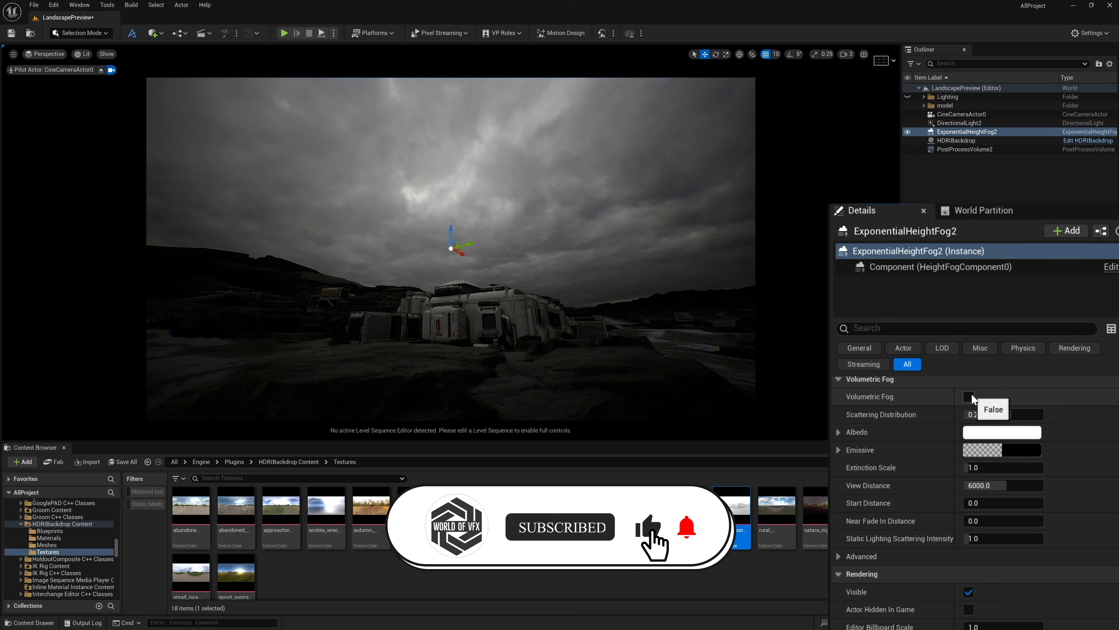
left_click(972, 395)
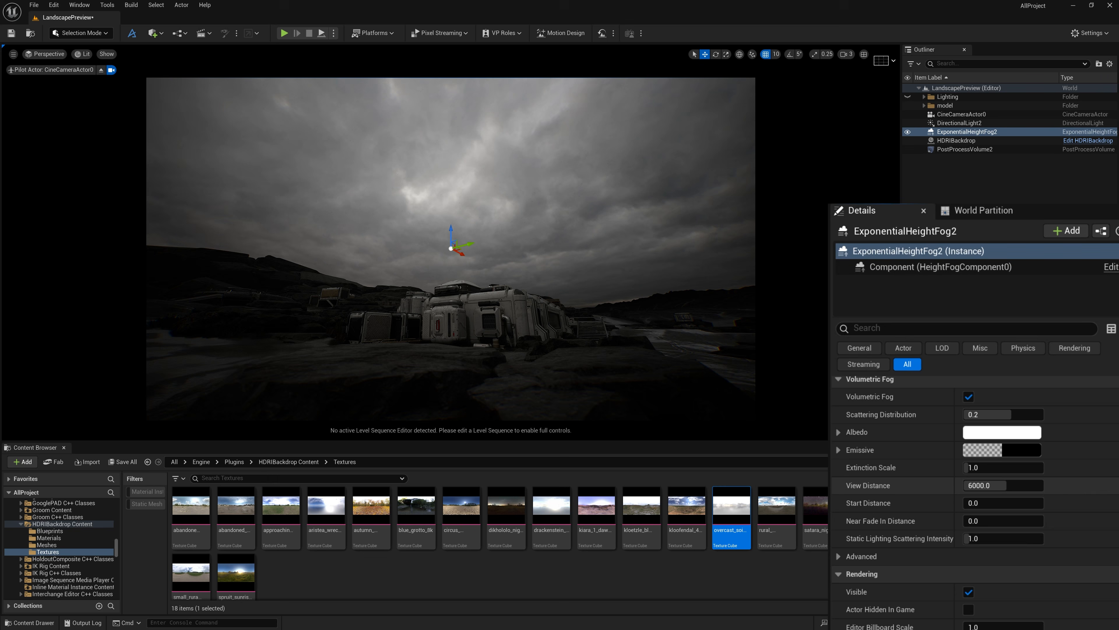
Try fog densities of 0.1 and 1 on the height fog, deselecting it to judge each result
scroll(1054, 431, "up", 5)
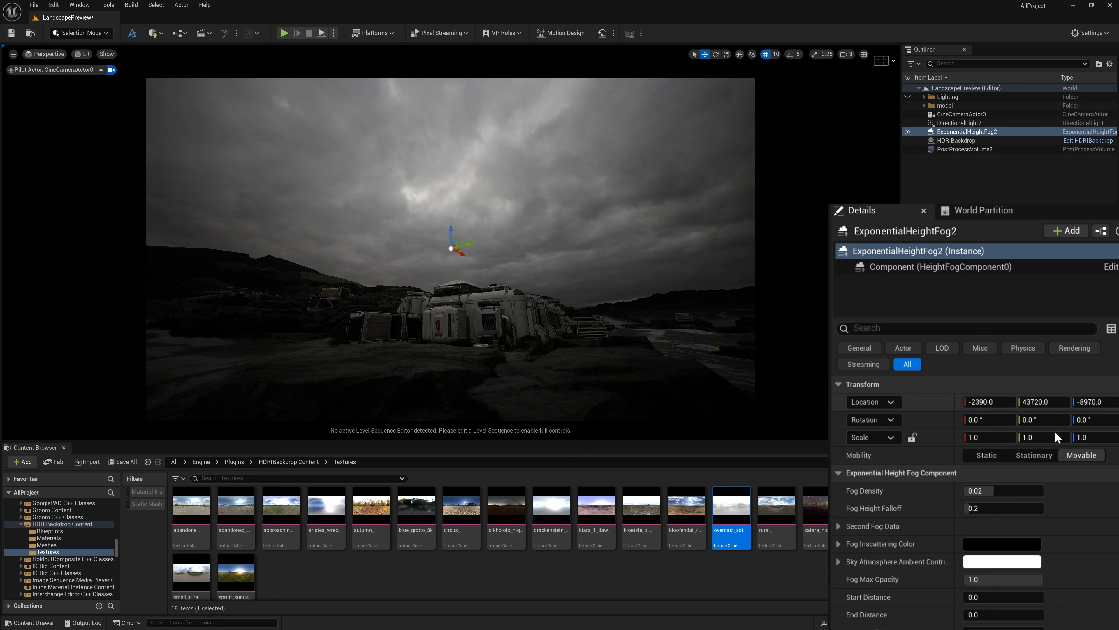
left_click(1030, 486)
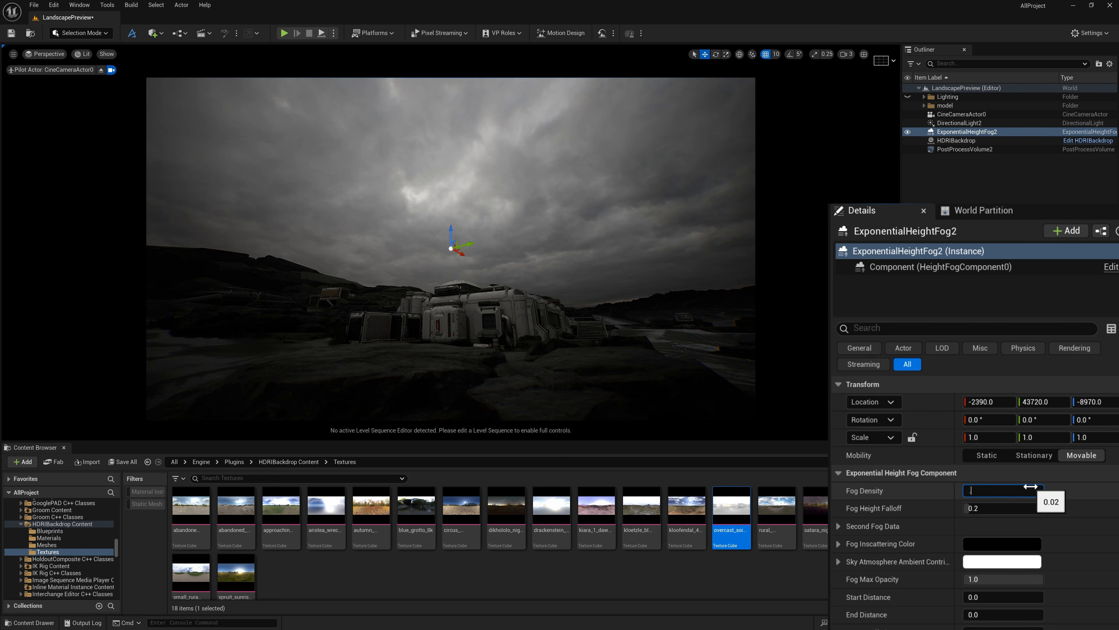
key("Return")
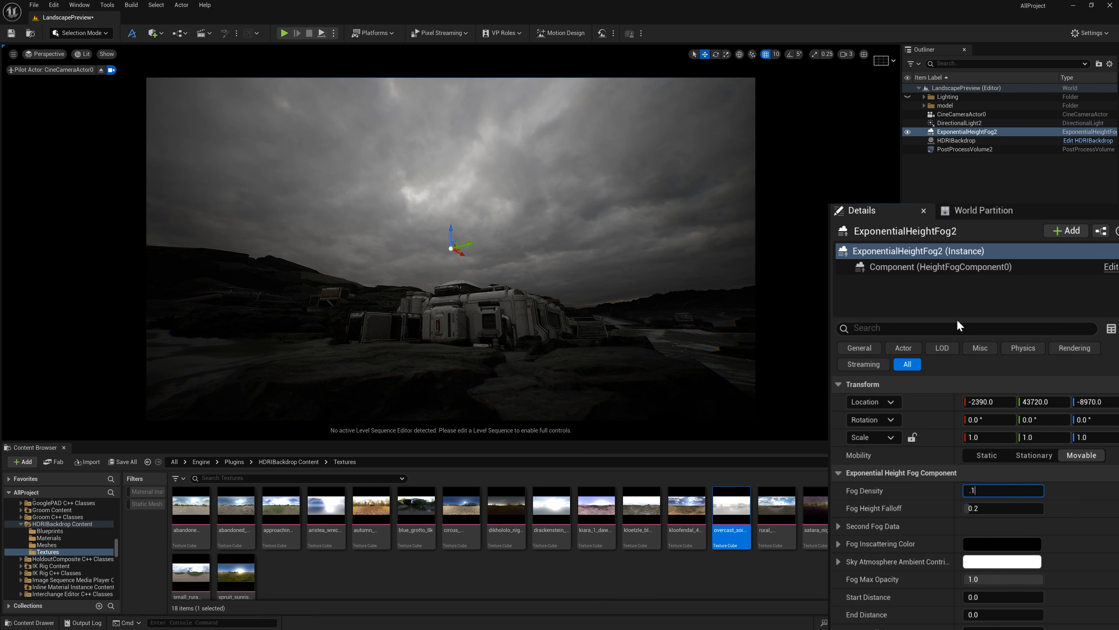
left_click(1033, 185)
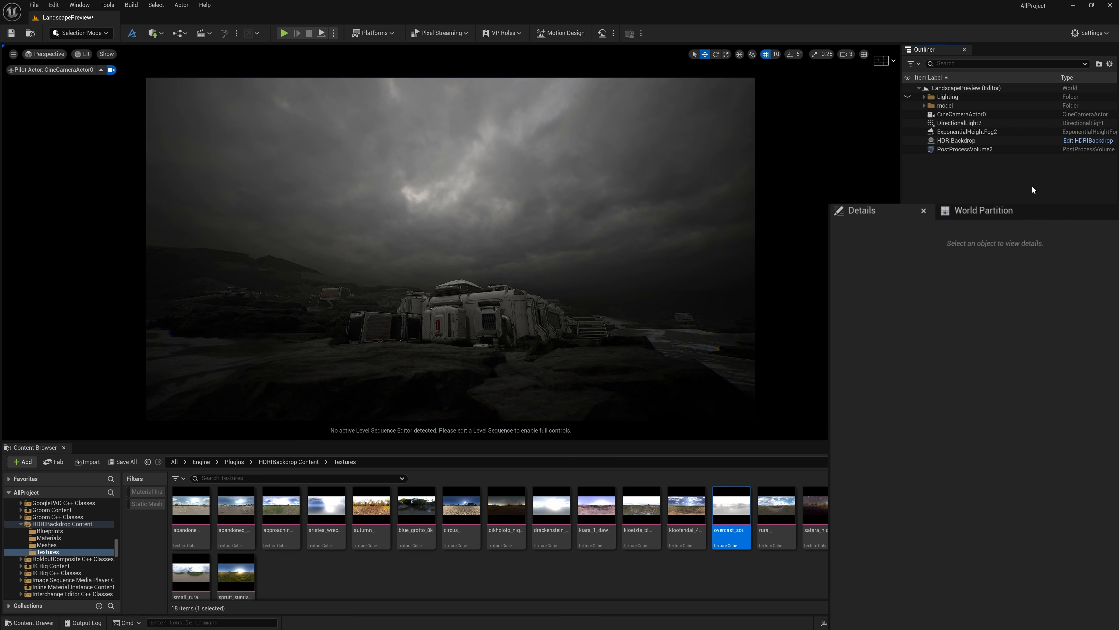
left_click(1020, 132)
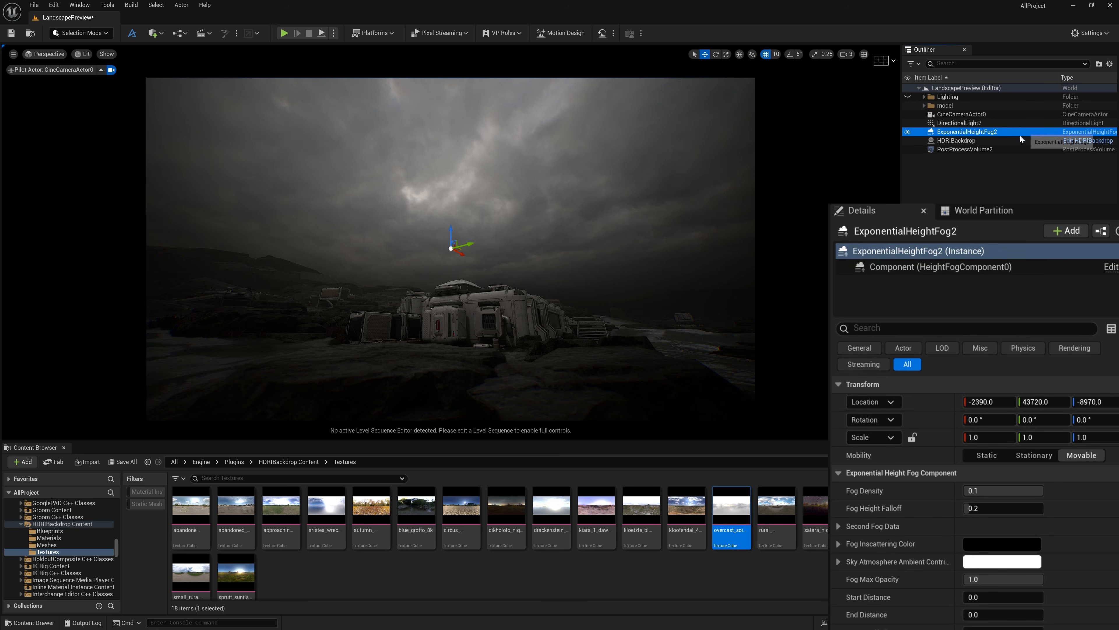
left_click(1011, 490)
type("1")
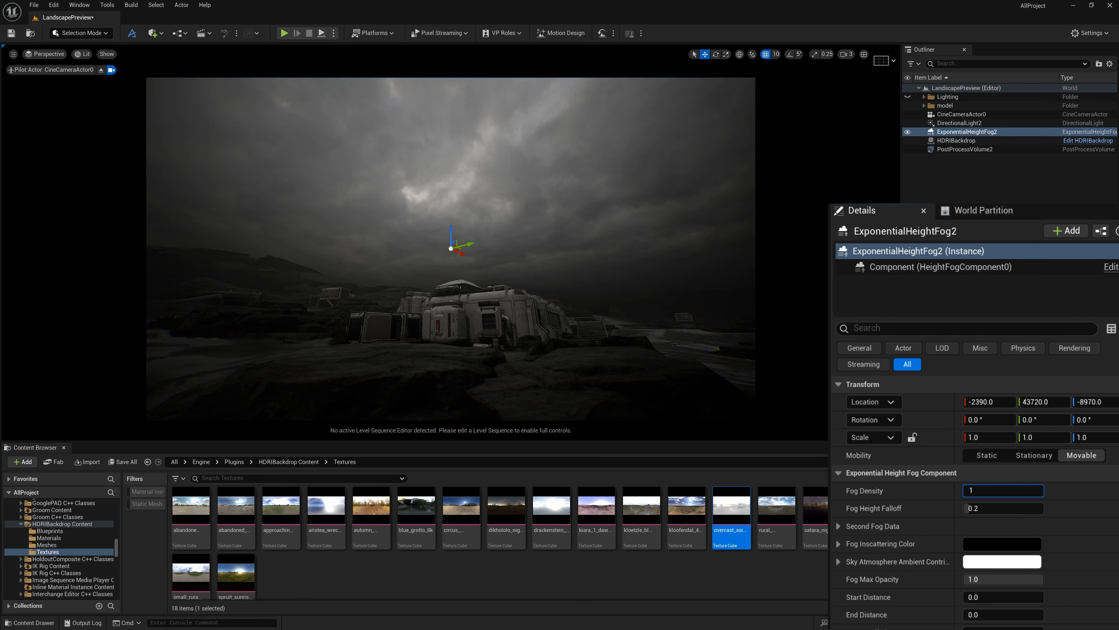
left_click(1031, 187)
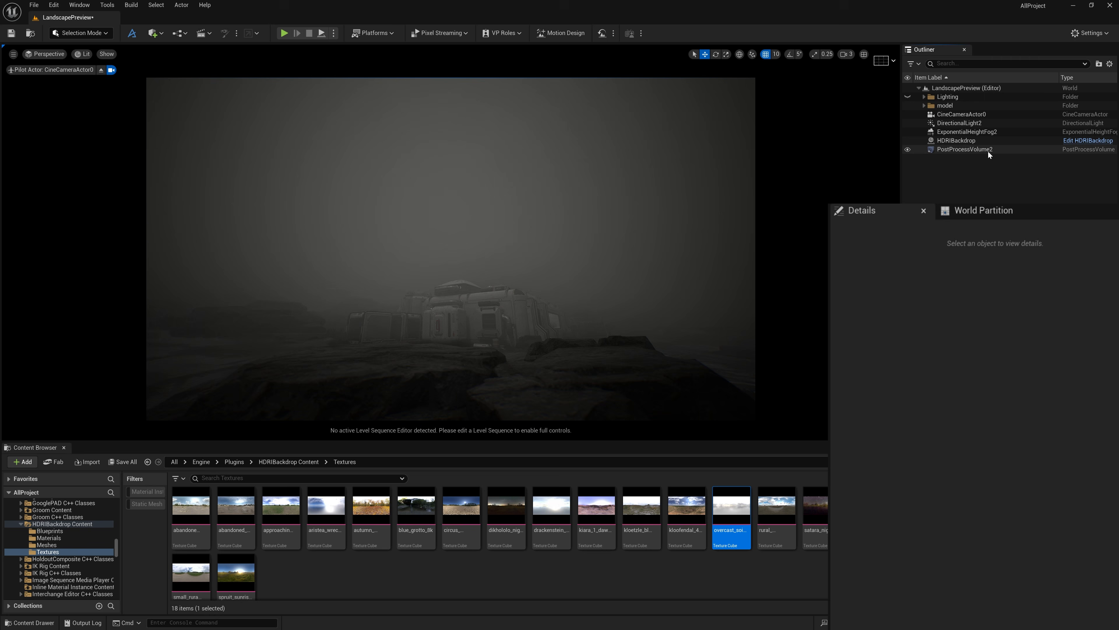
Reselect the height fog, return its fog density to 0.02 and raise it to 0.08
left_click(989, 135)
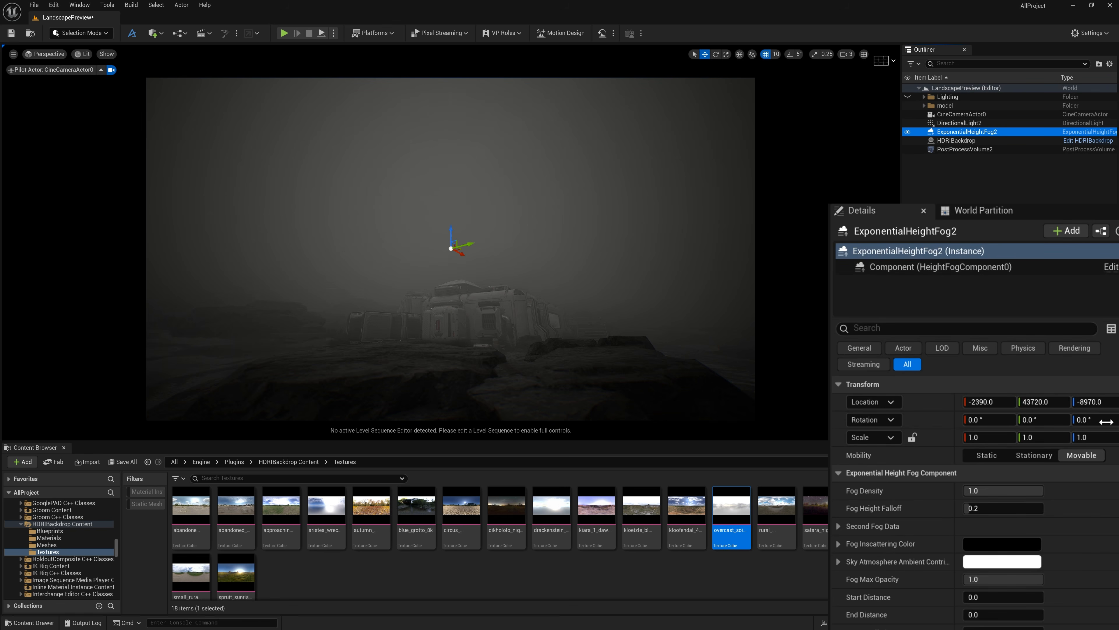
left_click(1010, 493)
type("0.02")
key("Return")
left_click(1012, 496)
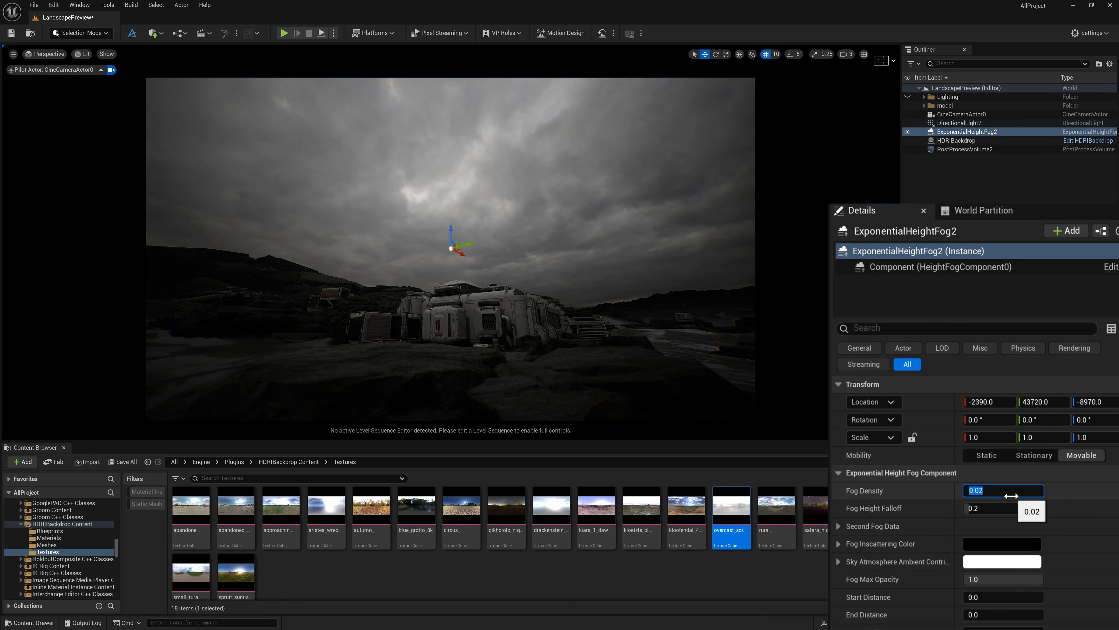
type(".08")
key("Return")
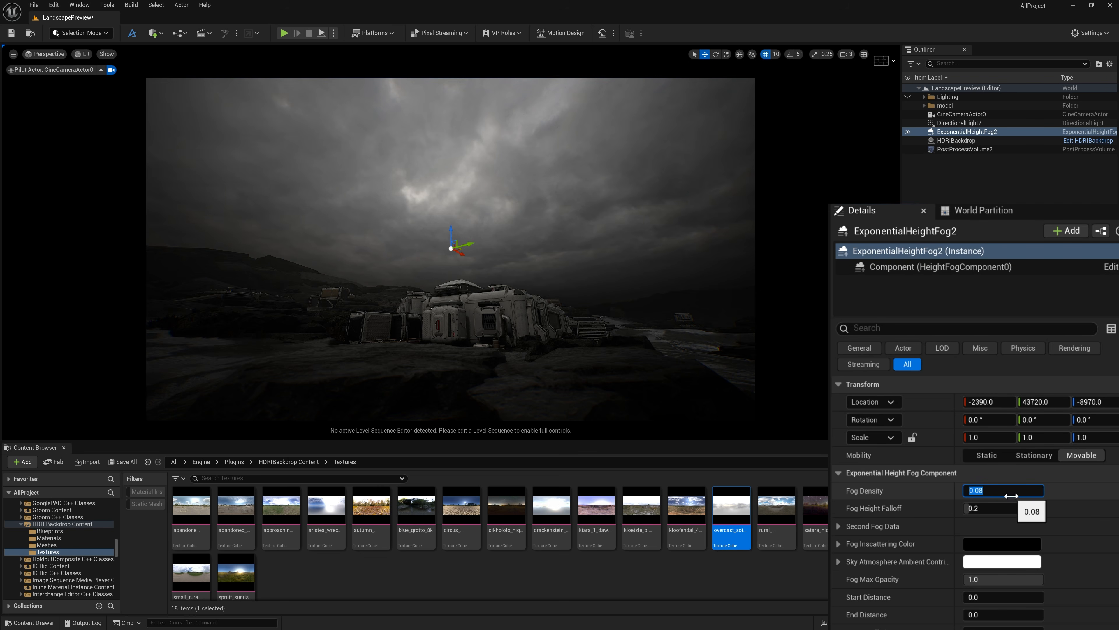
Set the volumetric fog's extinction scale to 10 and the height fog's fog density to 0.05
scroll(1012, 495, "down", 15)
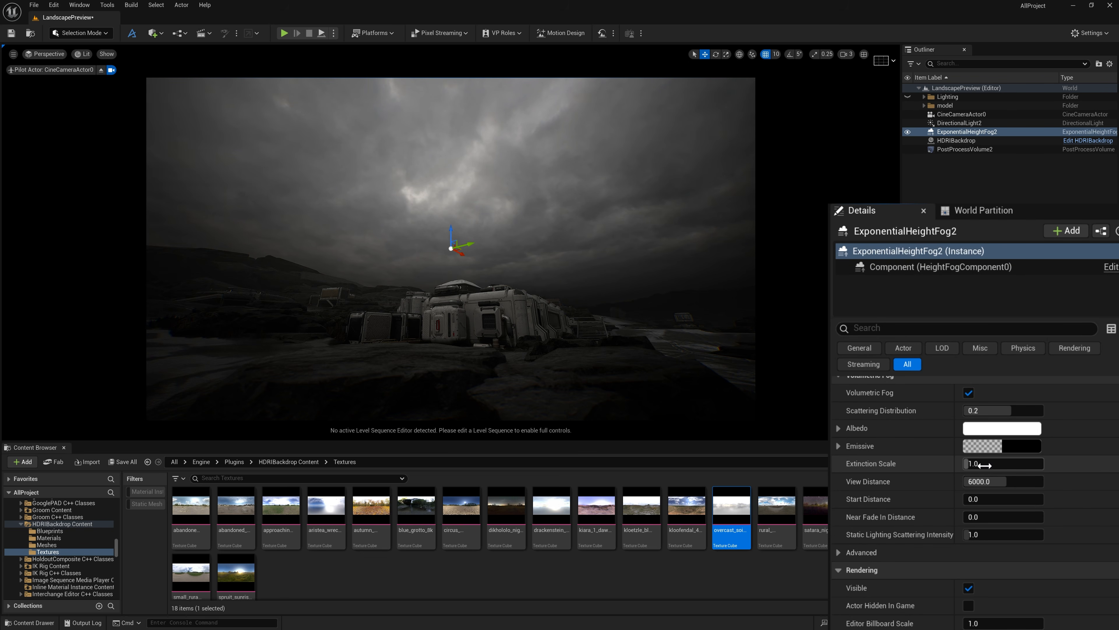
left_click_drag(985, 465, 1044, 464)
scroll(1003, 493, "up", 12)
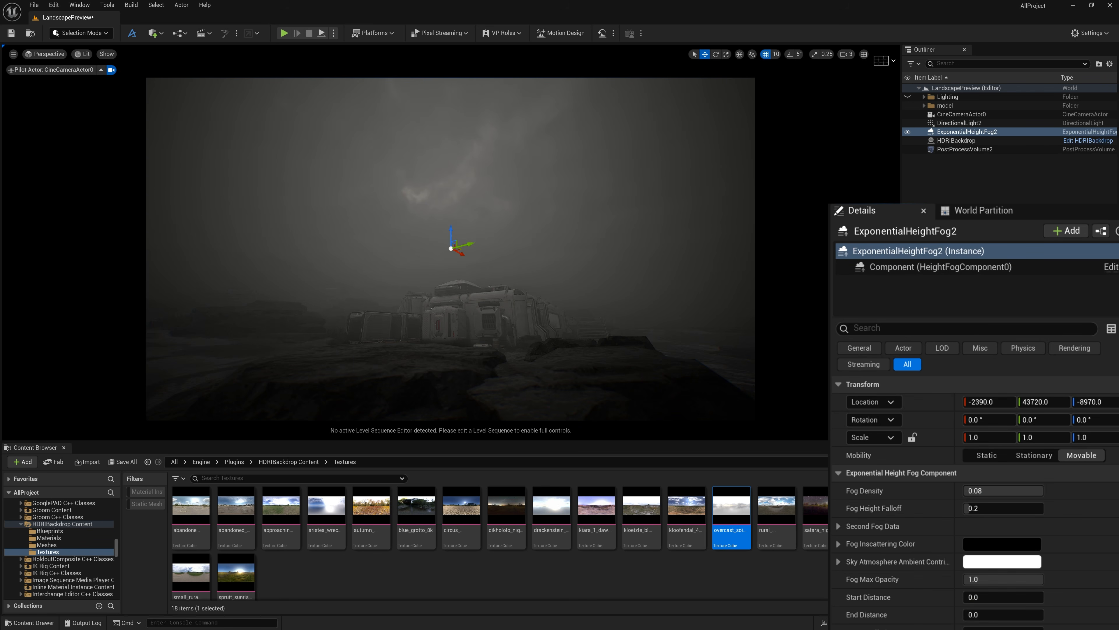
left_click(1115, 491)
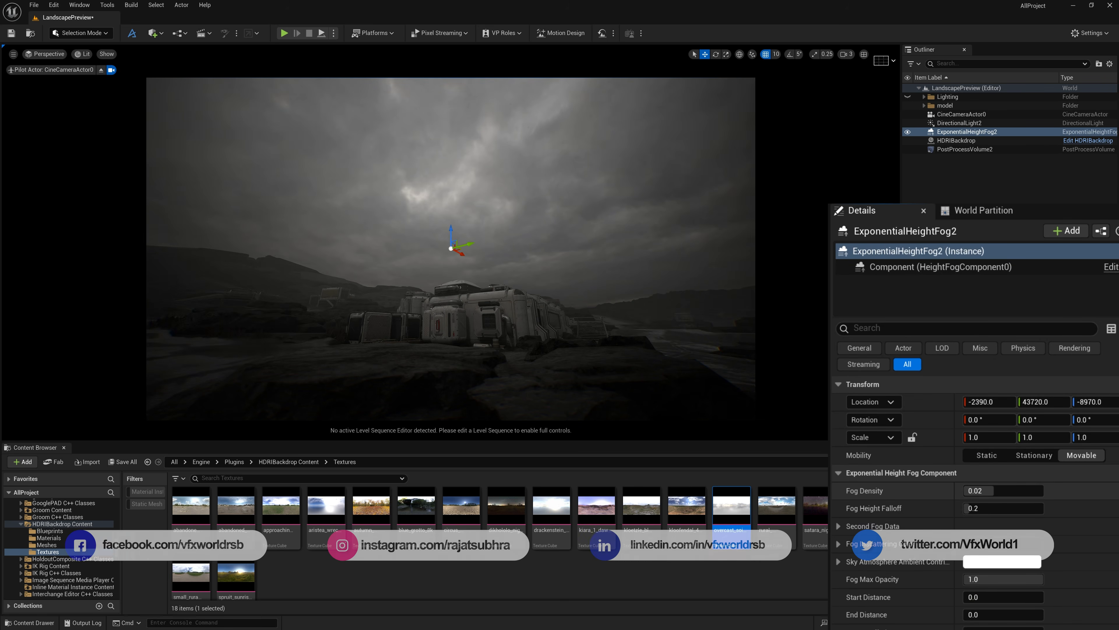
left_click(1013, 490)
type(".05")
key("Return")
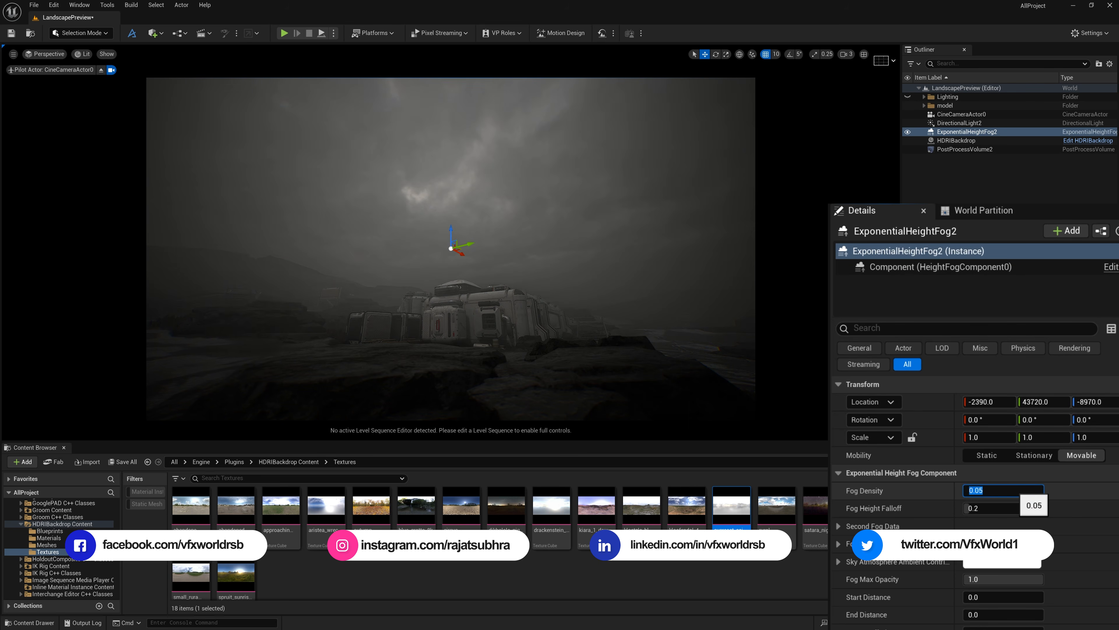
Raise the volumetric fog's start distance to about 1226.67 to clear the fog near the camera
scroll(1113, 395, "down", 10)
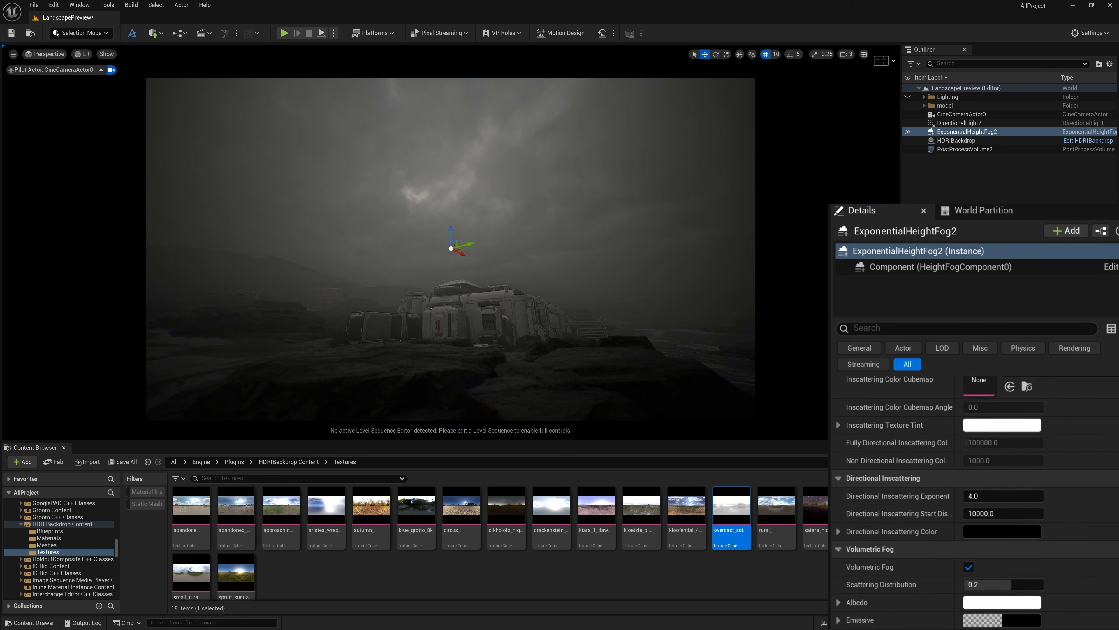
scroll(976, 485, "up", 1)
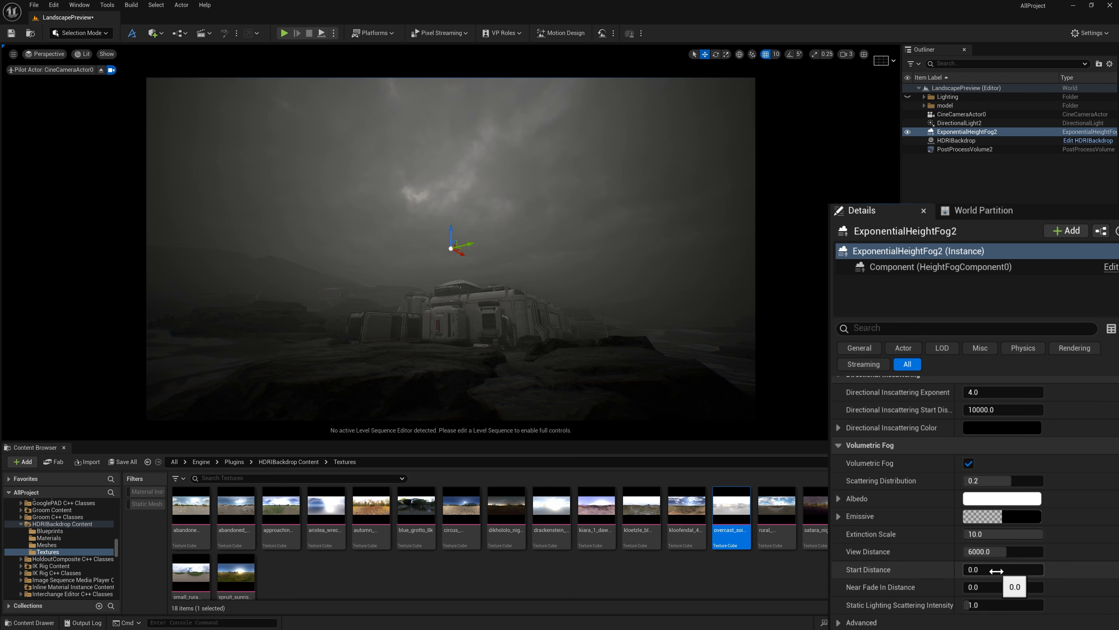
left_click_drag(997, 570, 1007, 570)
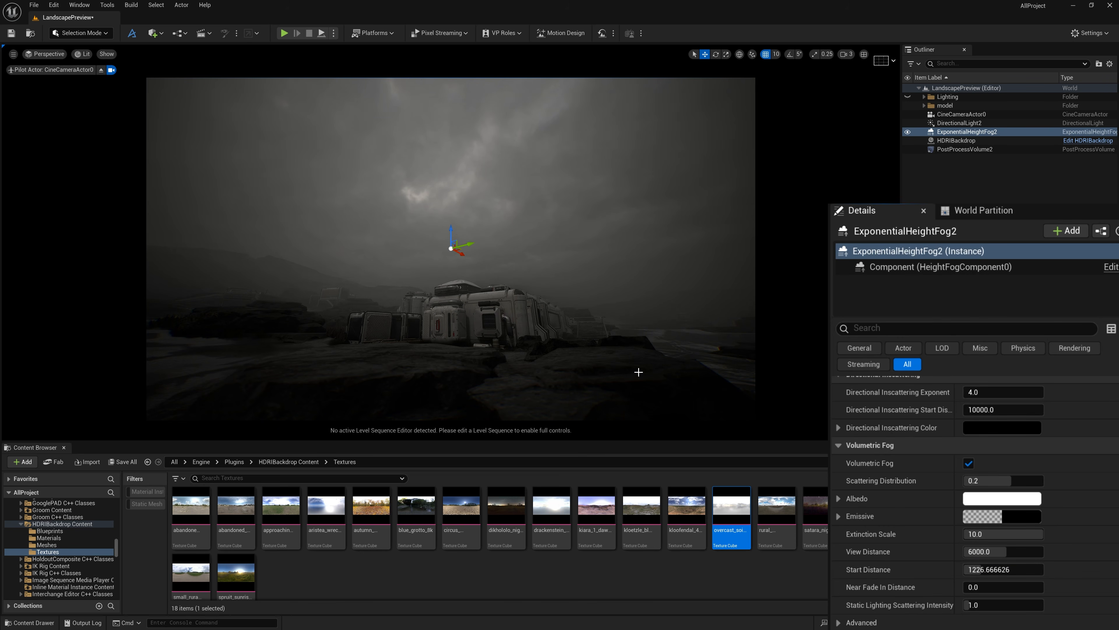
left_click(643, 183)
Collapse the post process volume's lens groups, and enable and expand the Midtones Gain override in Color Grading
left_click(961, 149)
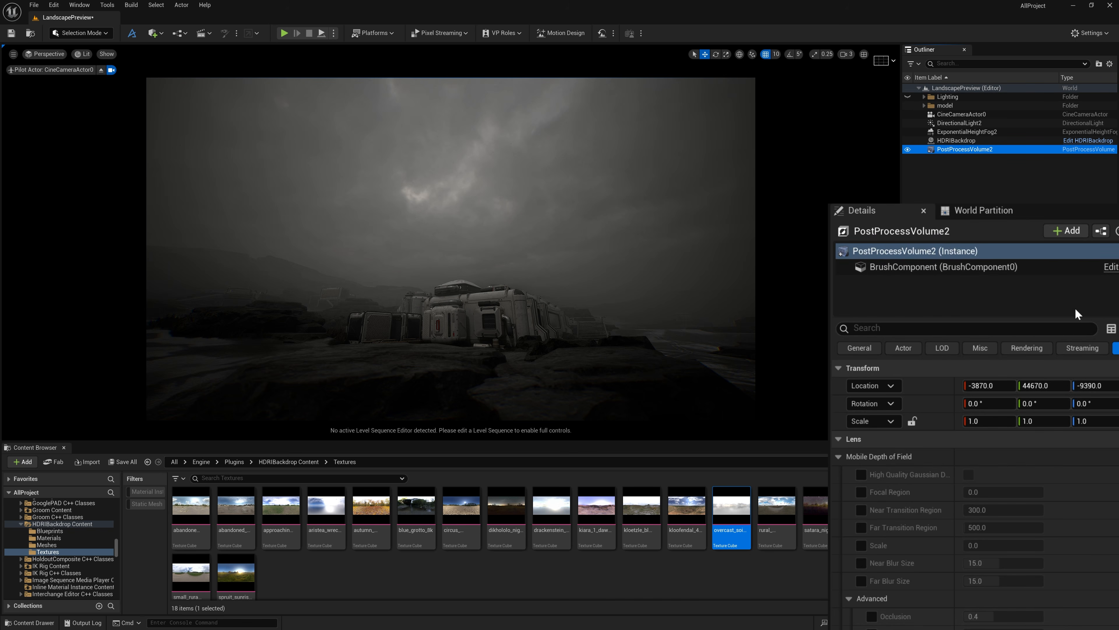
left_click(838, 457)
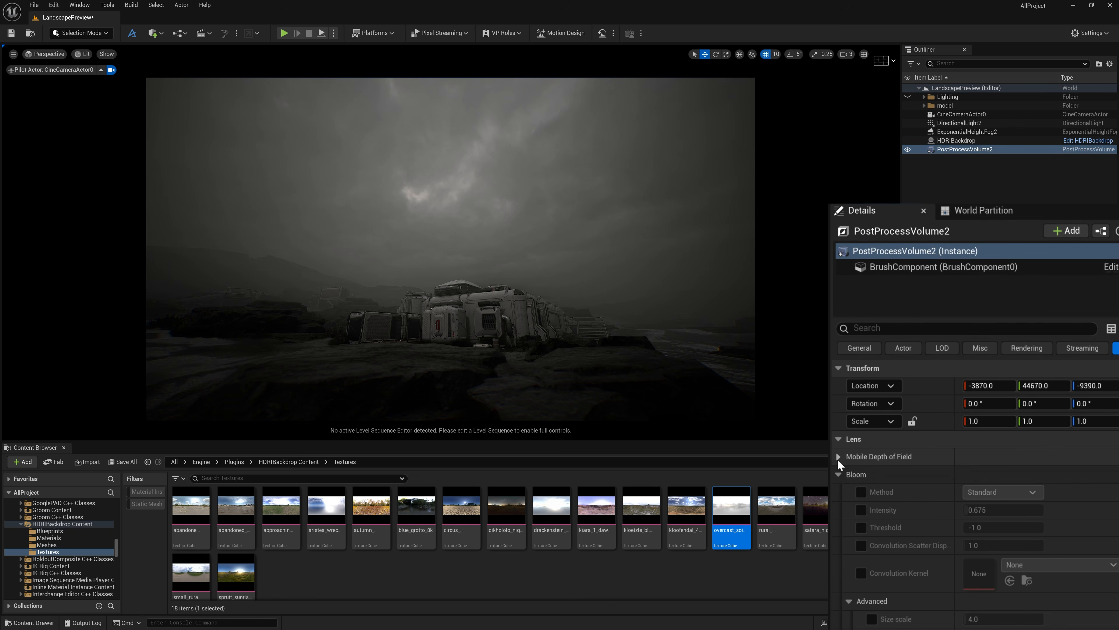
left_click(838, 490)
left_click(837, 486)
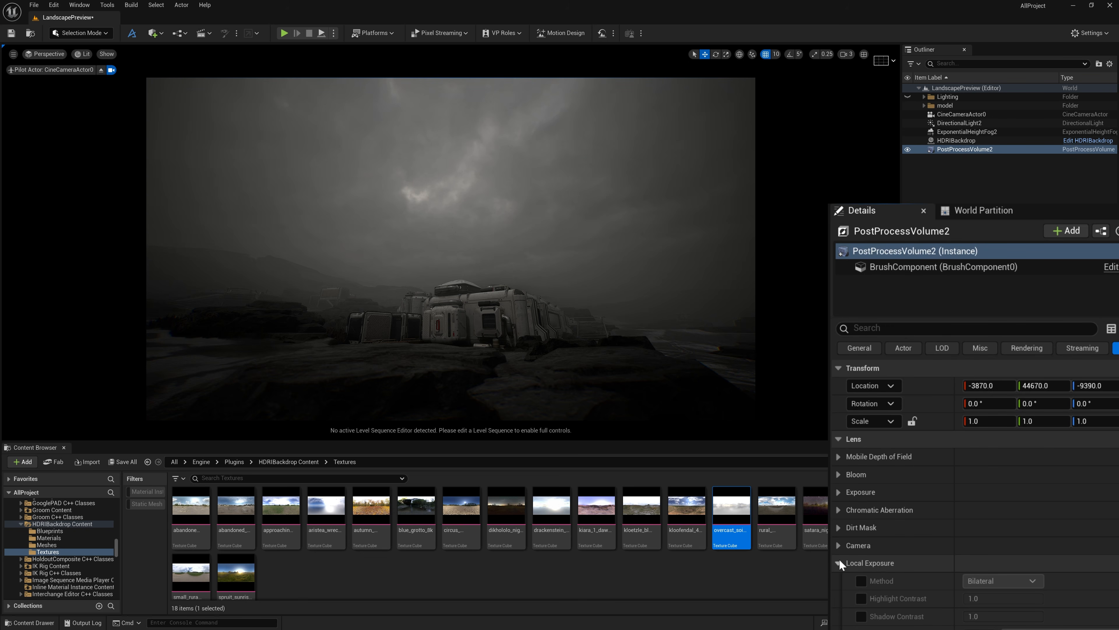
scroll(839, 557, "down", 10)
scroll(840, 551, "down", 10)
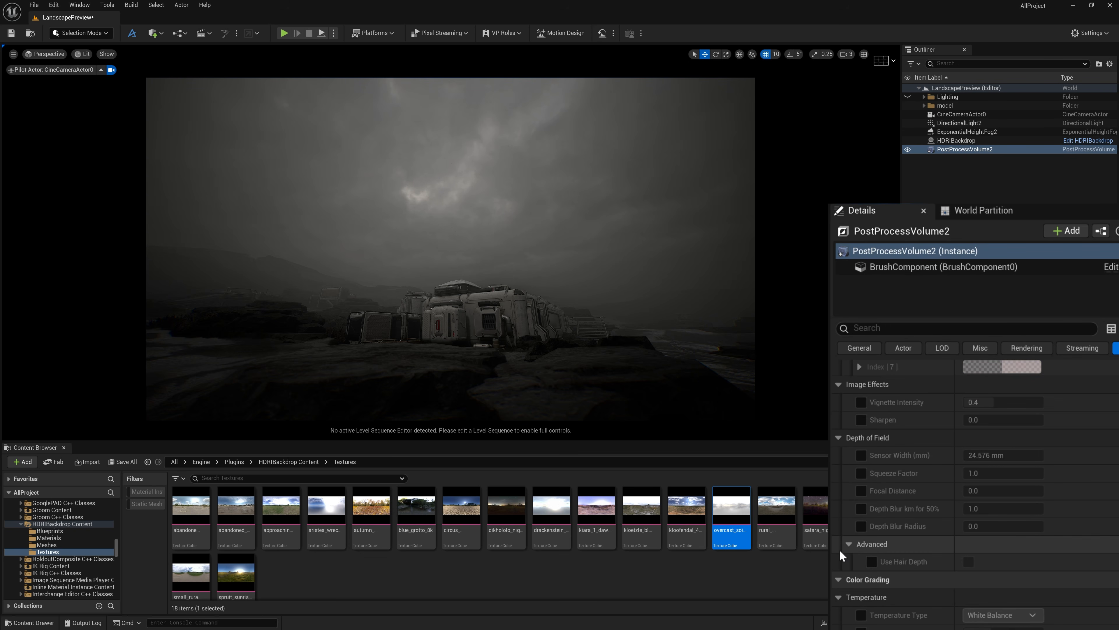
scroll(854, 499, "down", 8)
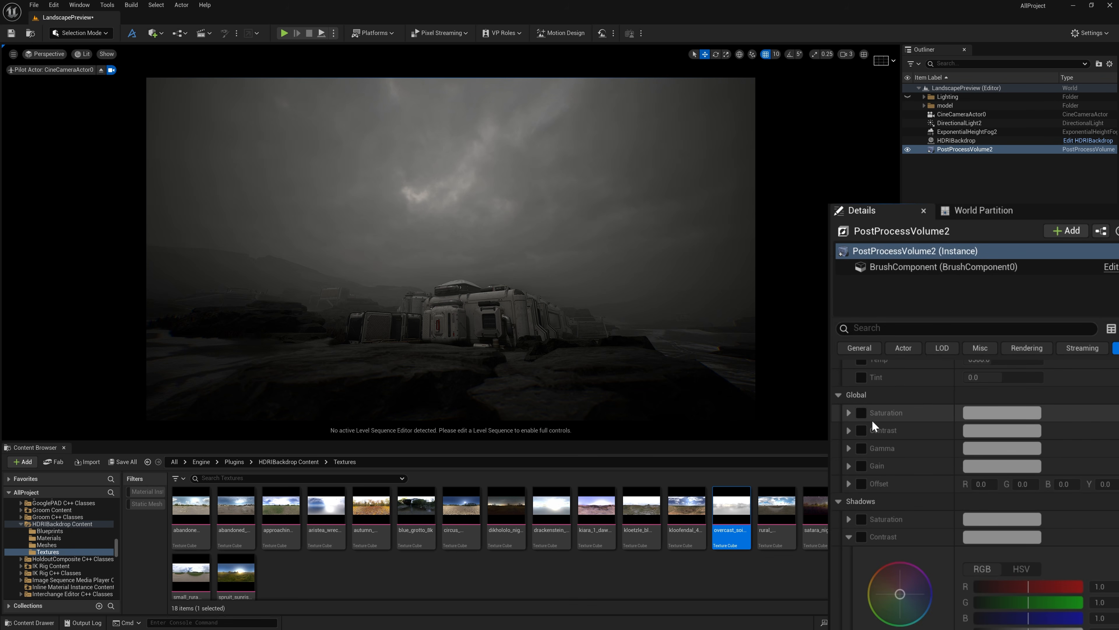
scroll(863, 496, "down", 5)
scroll(865, 498, "down", 3)
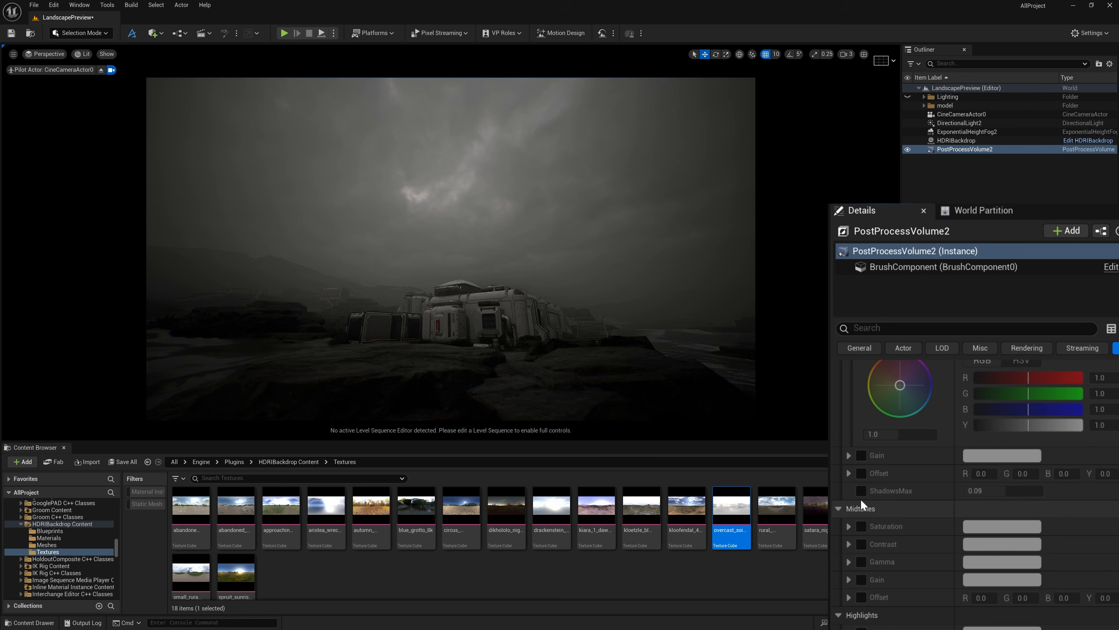
left_click(860, 579)
left_click(848, 579)
scroll(849, 578, "down", 5)
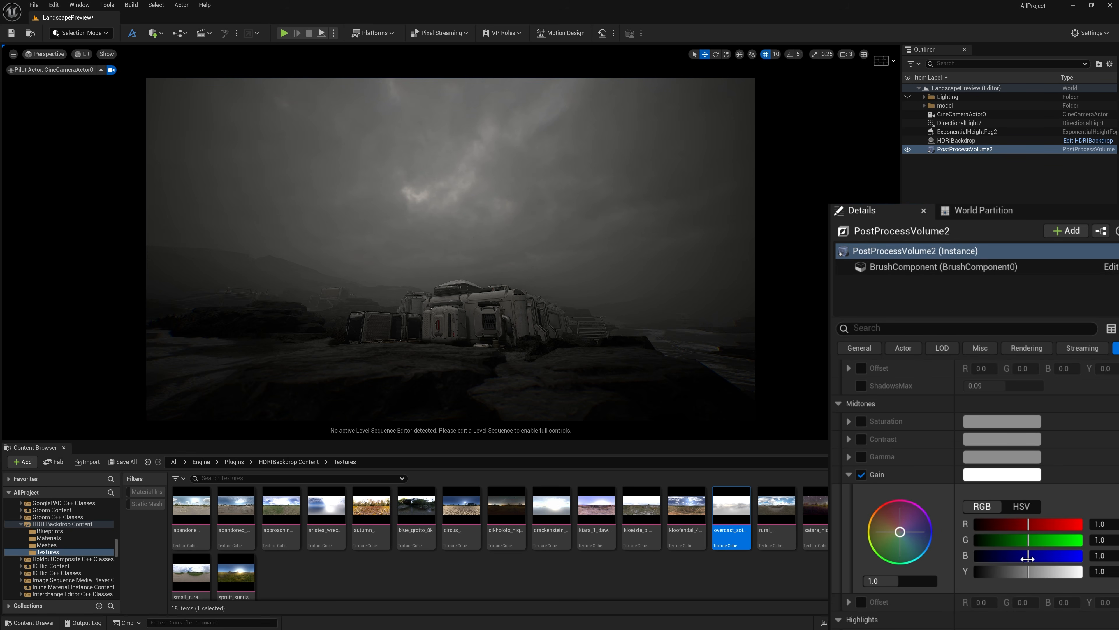
Tint the Midtones Gain a cool blue with R 0.77, G 0.99, B 1.24 and Y 1.35
left_click_drag(1027, 558, 1041, 558)
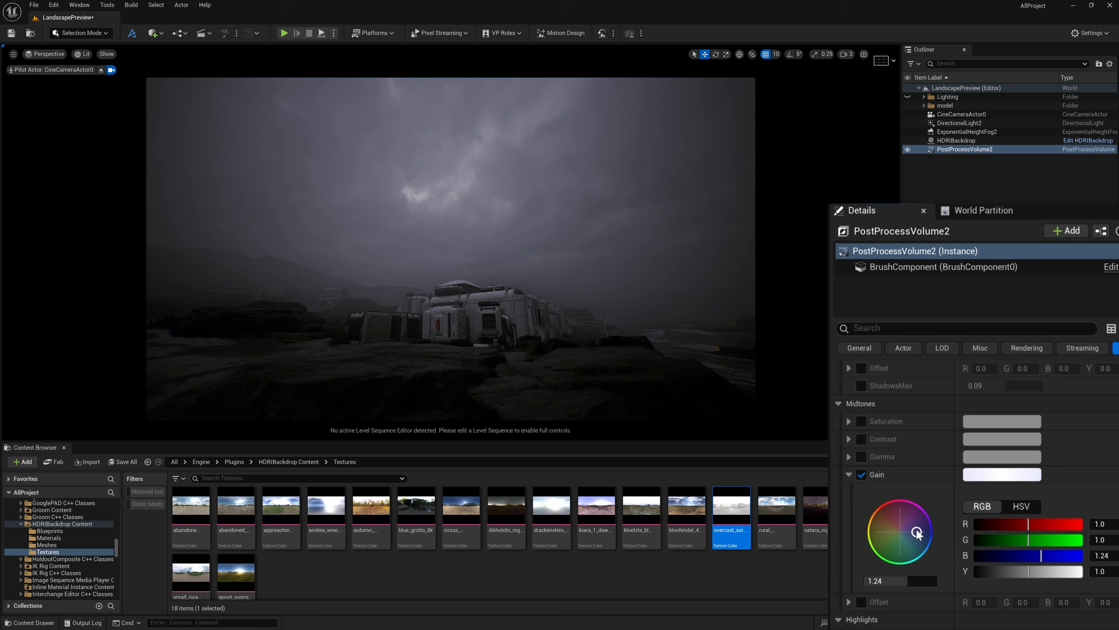
left_click_drag(917, 533, 919, 545)
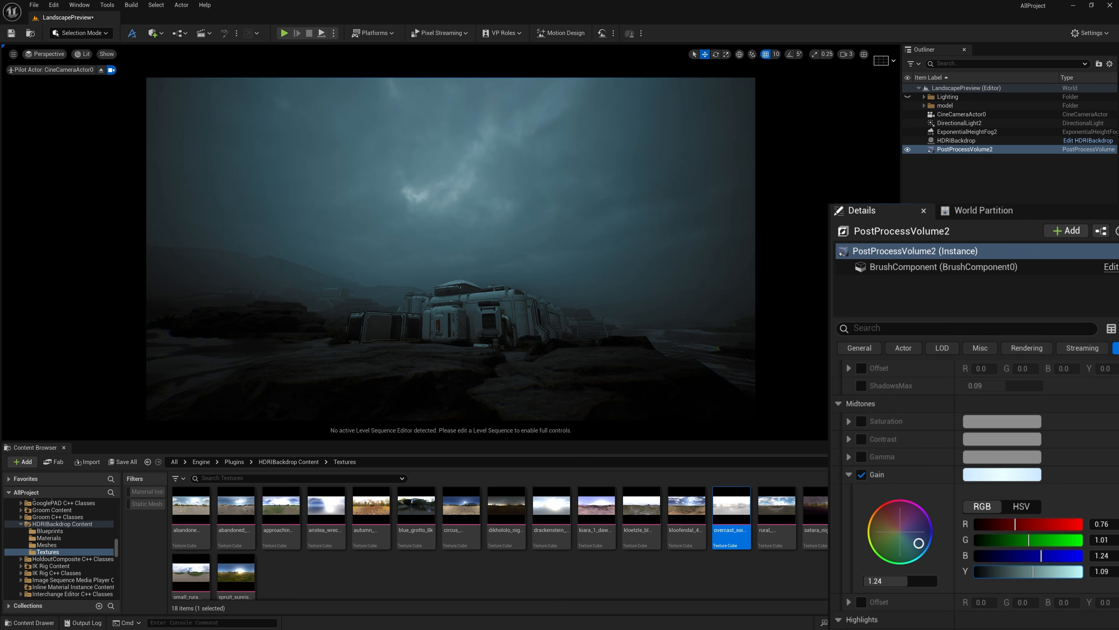
left_click_drag(1033, 571, 1047, 571)
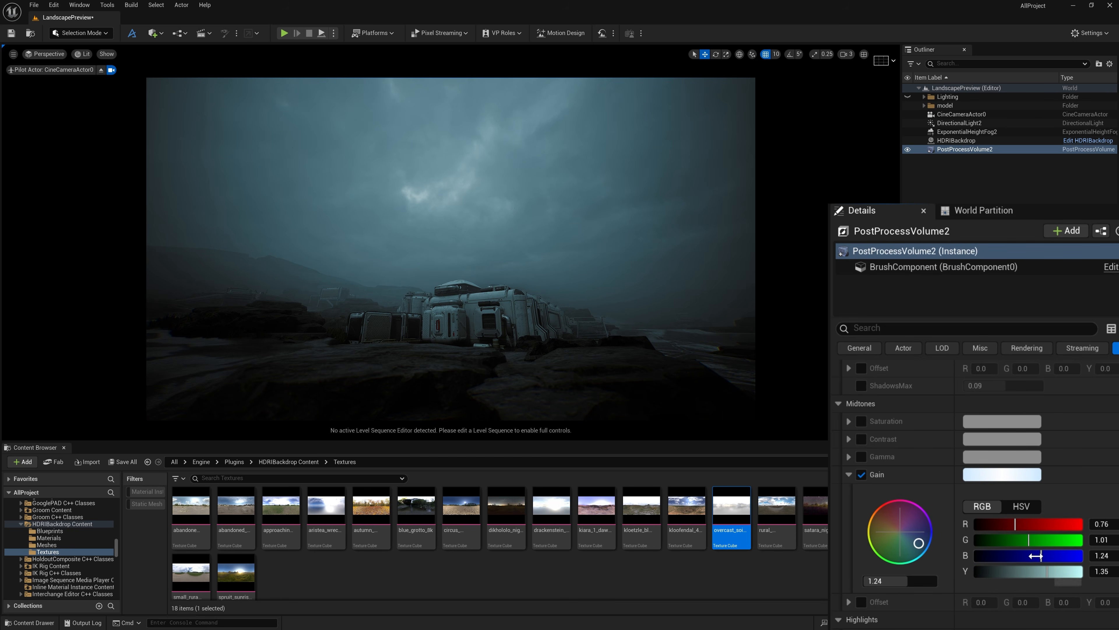
left_click_drag(1019, 524, 1027, 539)
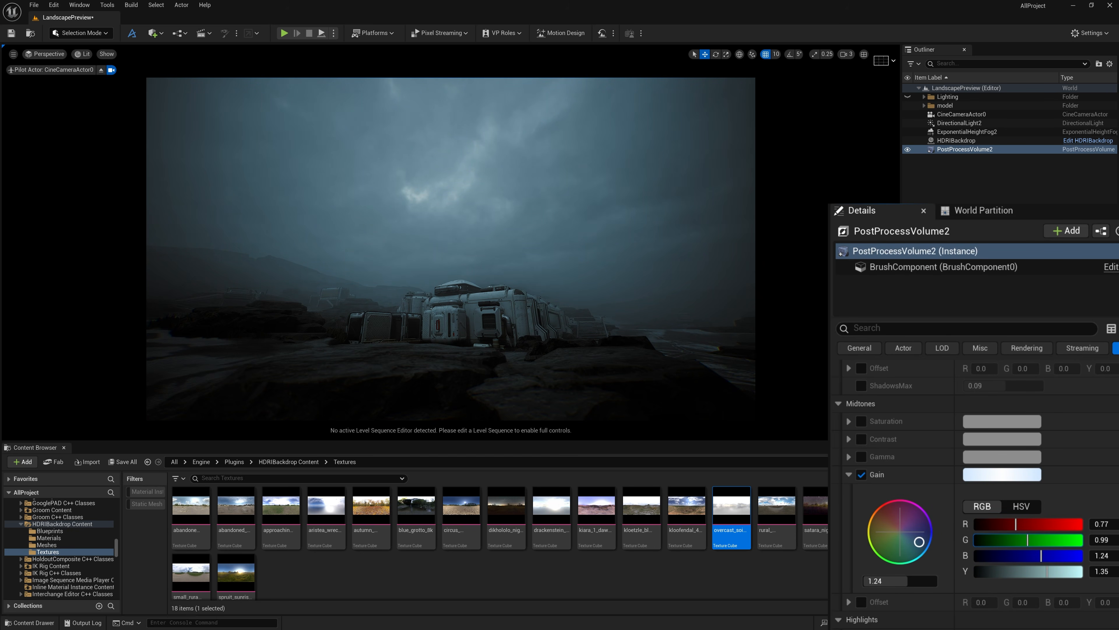
scroll(903, 471, "up", 5)
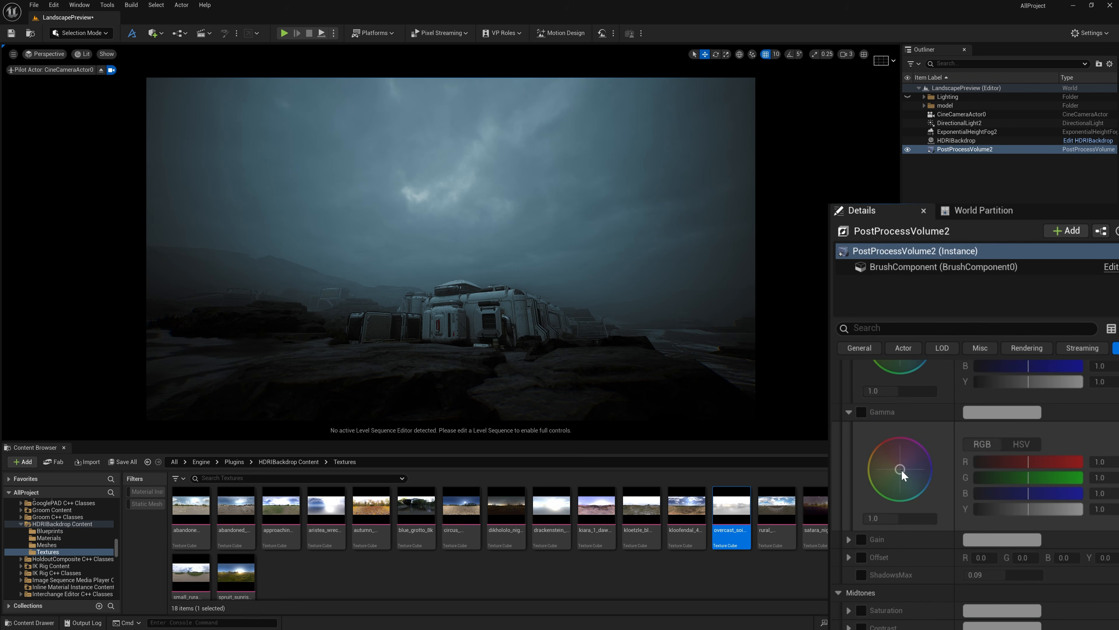
Enable the Shadows Contrast override in the post process volume's Color Grading, adjust its overall level and shift its color wheel slightly toward blue
scroll(902, 473, "up", 5)
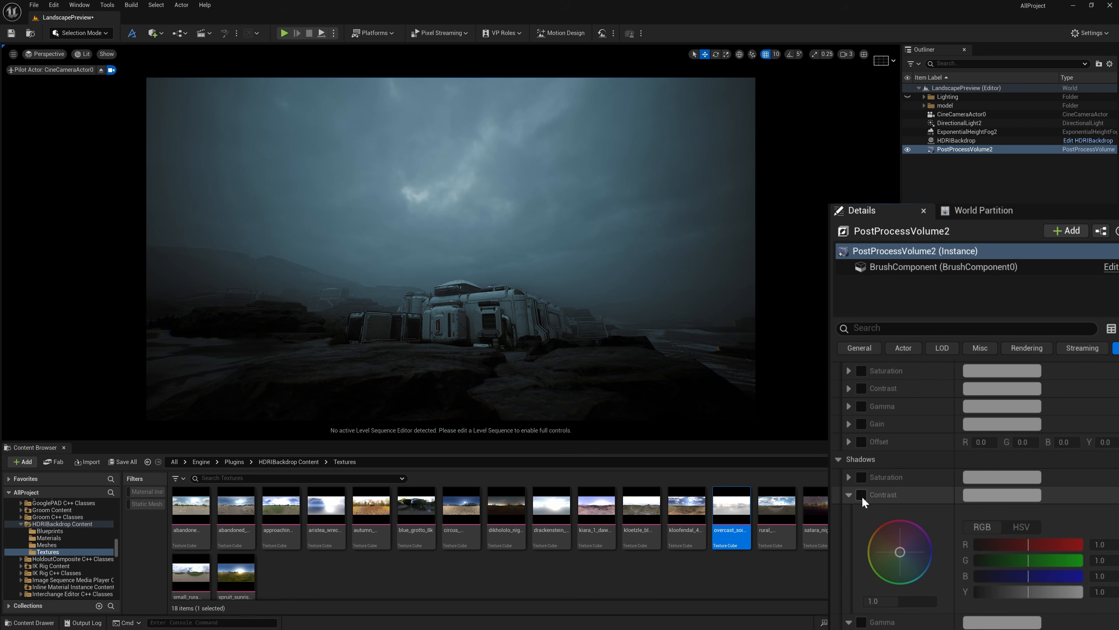
left_click(861, 495)
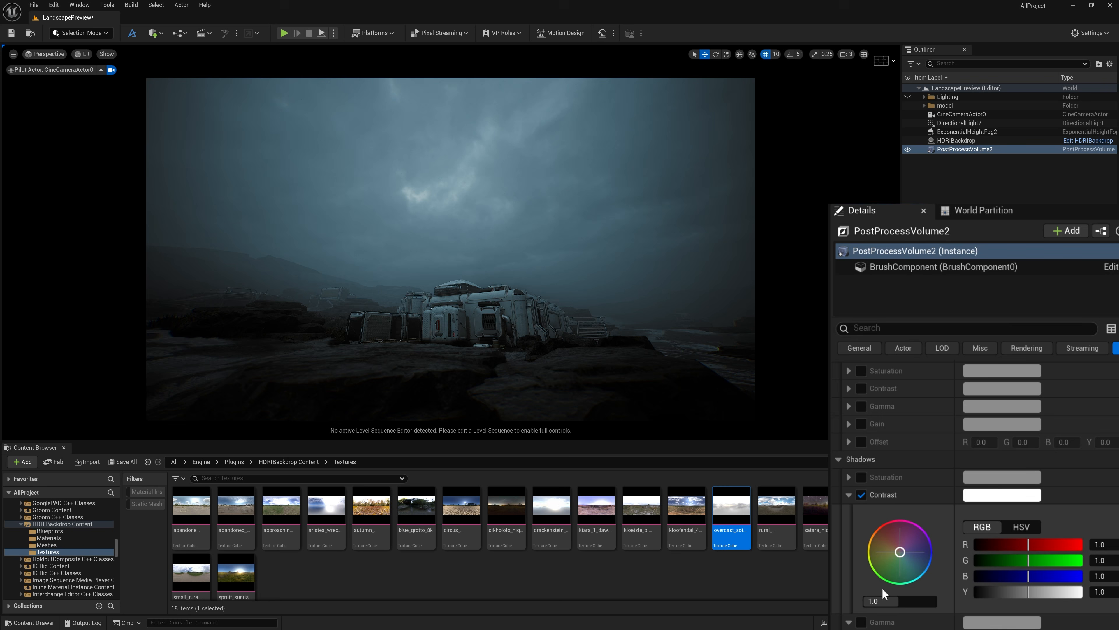
left_click_drag(899, 601, 898, 597)
left_click_drag(903, 552, 909, 560)
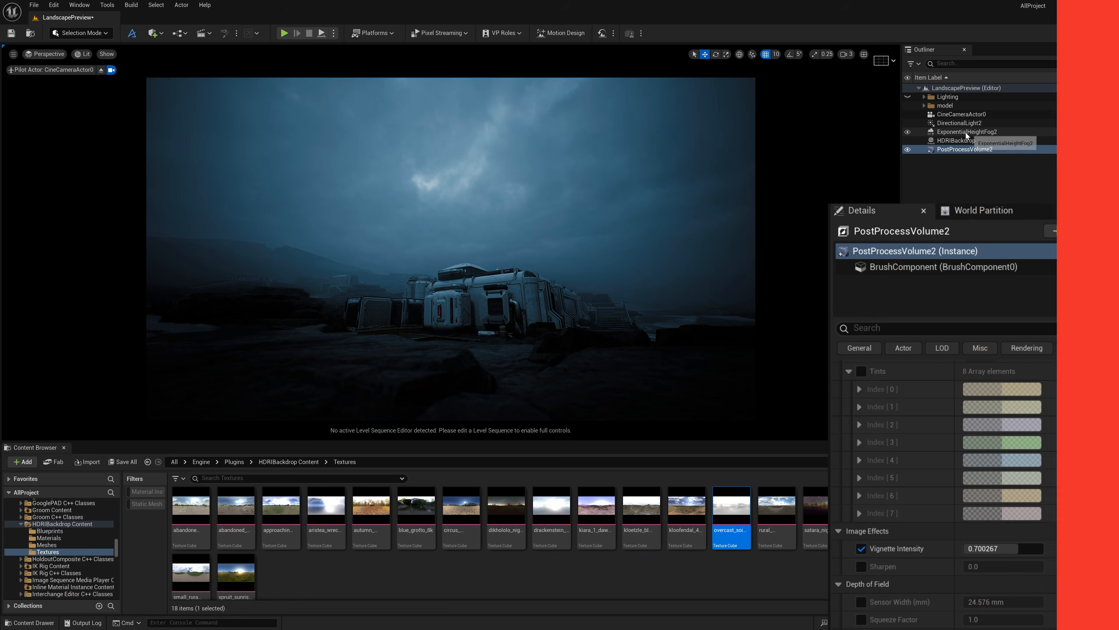
Select the exponential height fog and fine-tune its Fog Height Falloff
scroll(1061, 538, "up", 10)
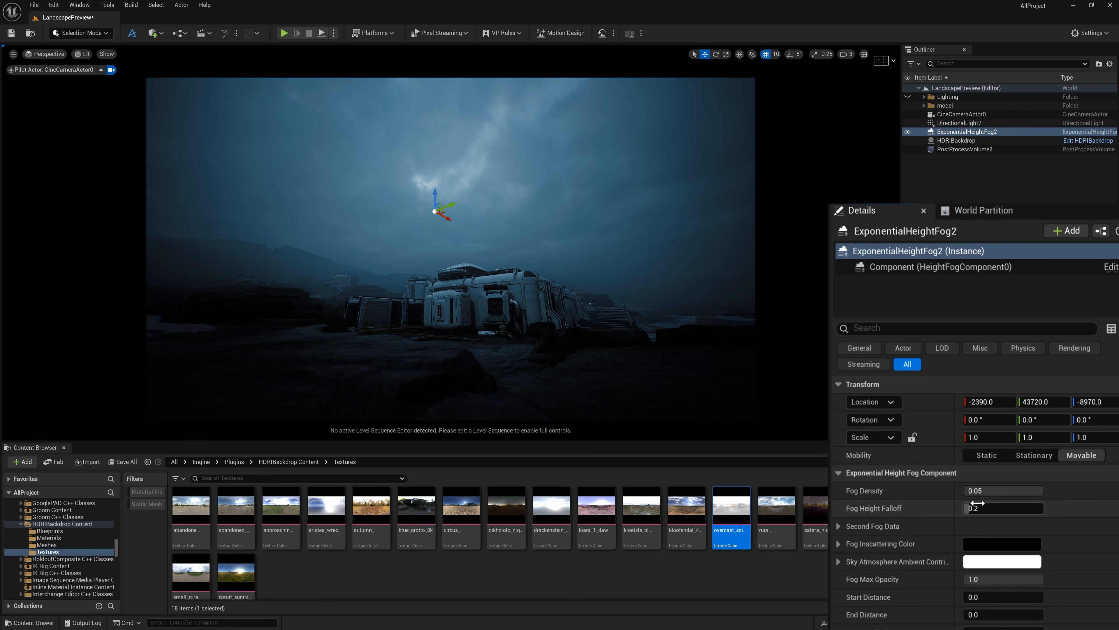
left_click_drag(977, 507, 979, 510)
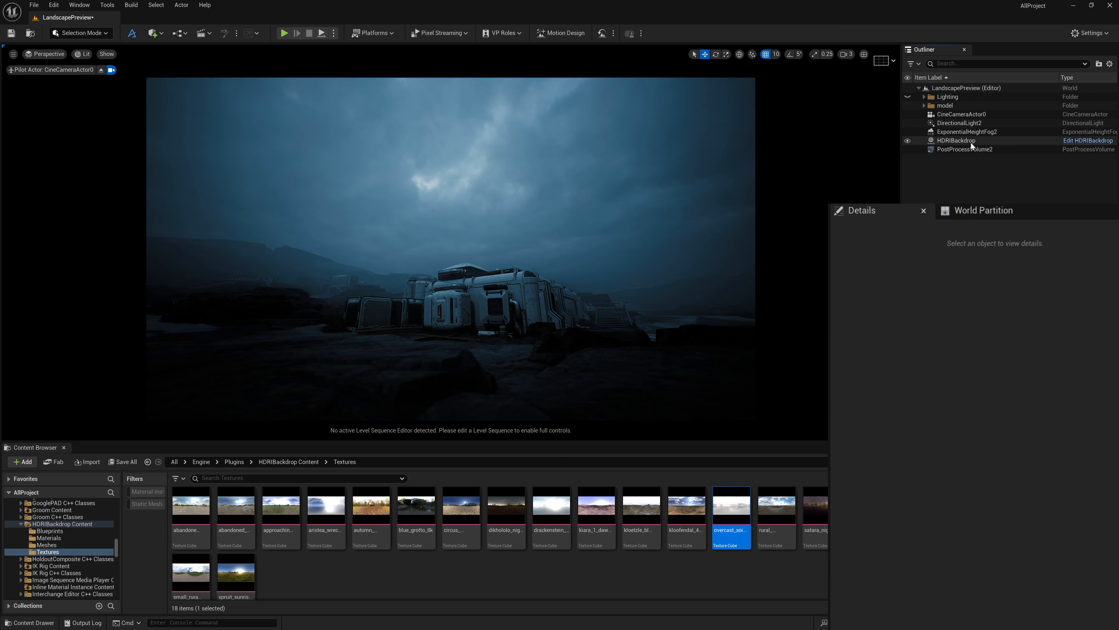
Rotate the HDRI backdrop around its Z axis to reposition the clouds behind the sci-fi base
left_click(956, 140)
key("e")
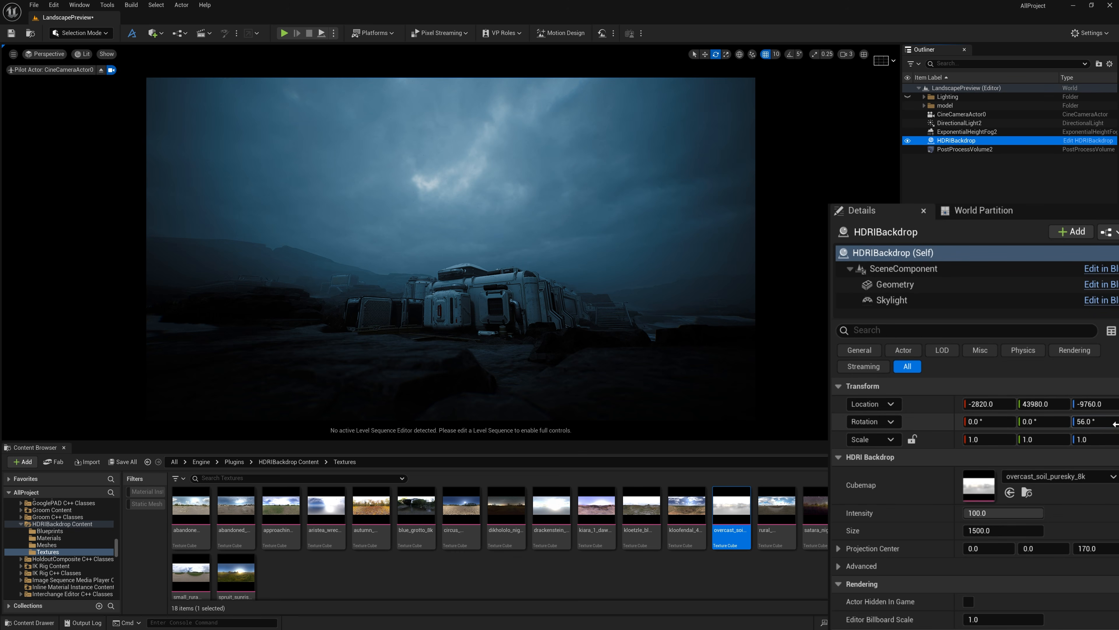
left_click_drag(1072, 419, 1048, 419)
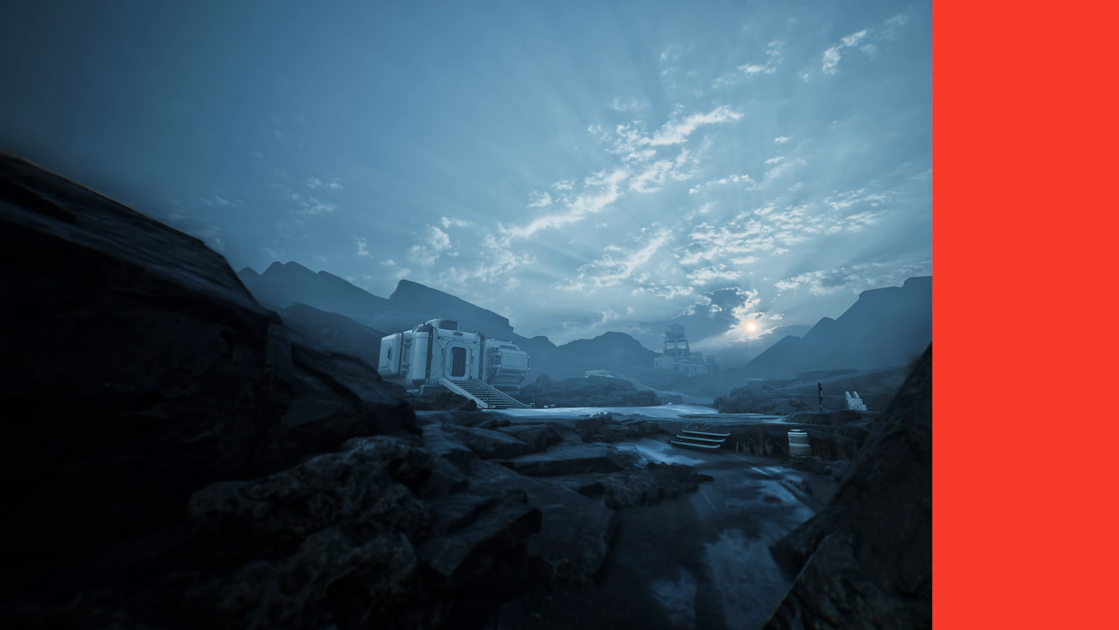